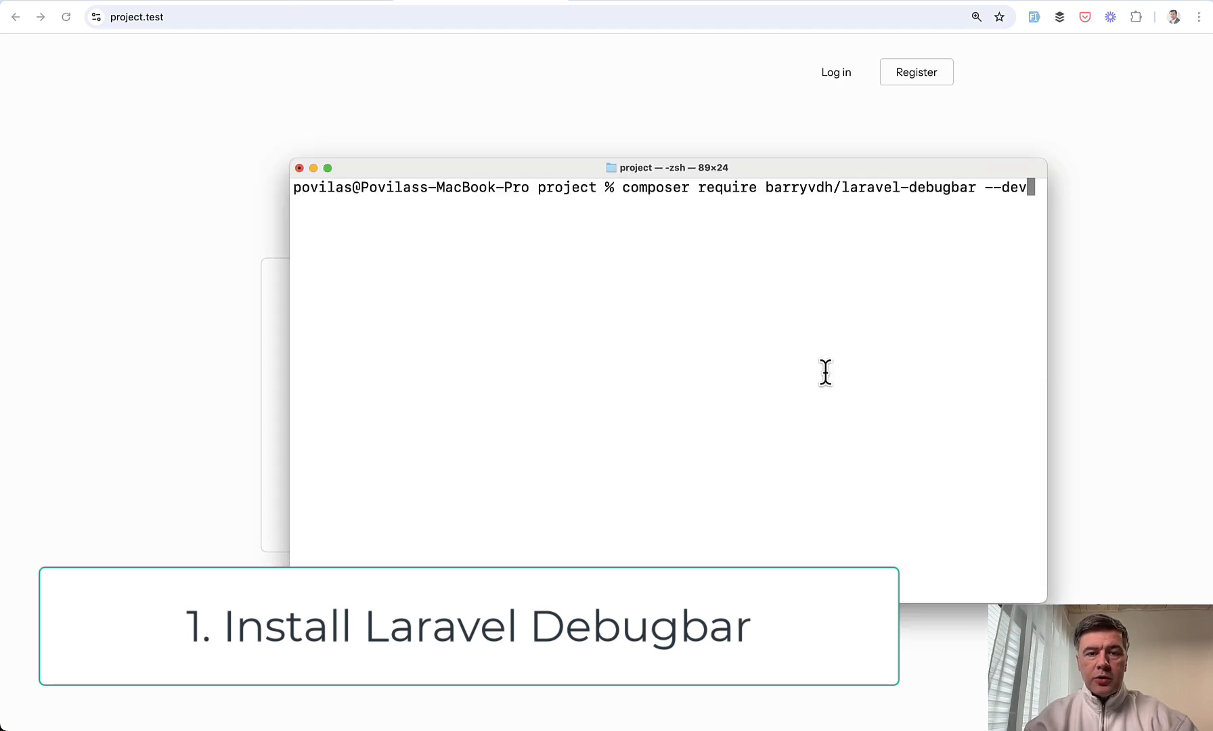
Run the composer Debugbar install, then reload project.test in Chrome so the toolbar appears
{"action": "key", "text": "Return"}
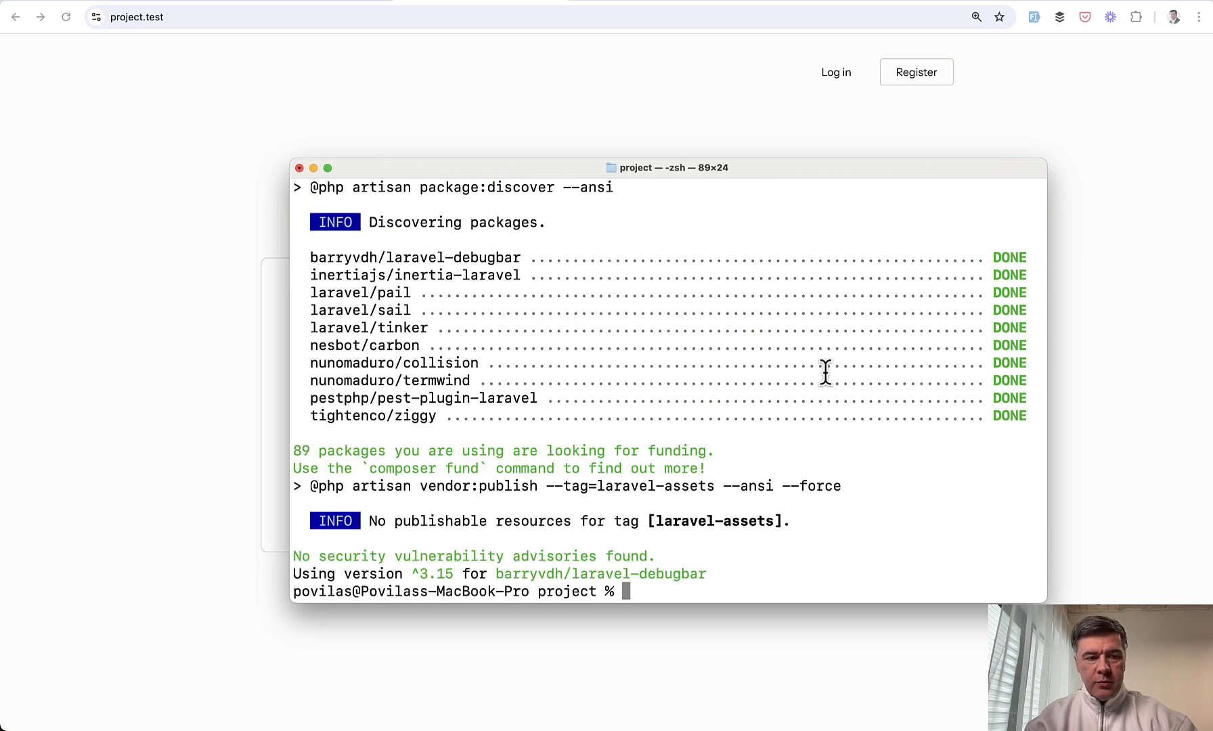
{"action": "key", "text": "super+Tab"}
{"action": "key", "text": "super+r"}
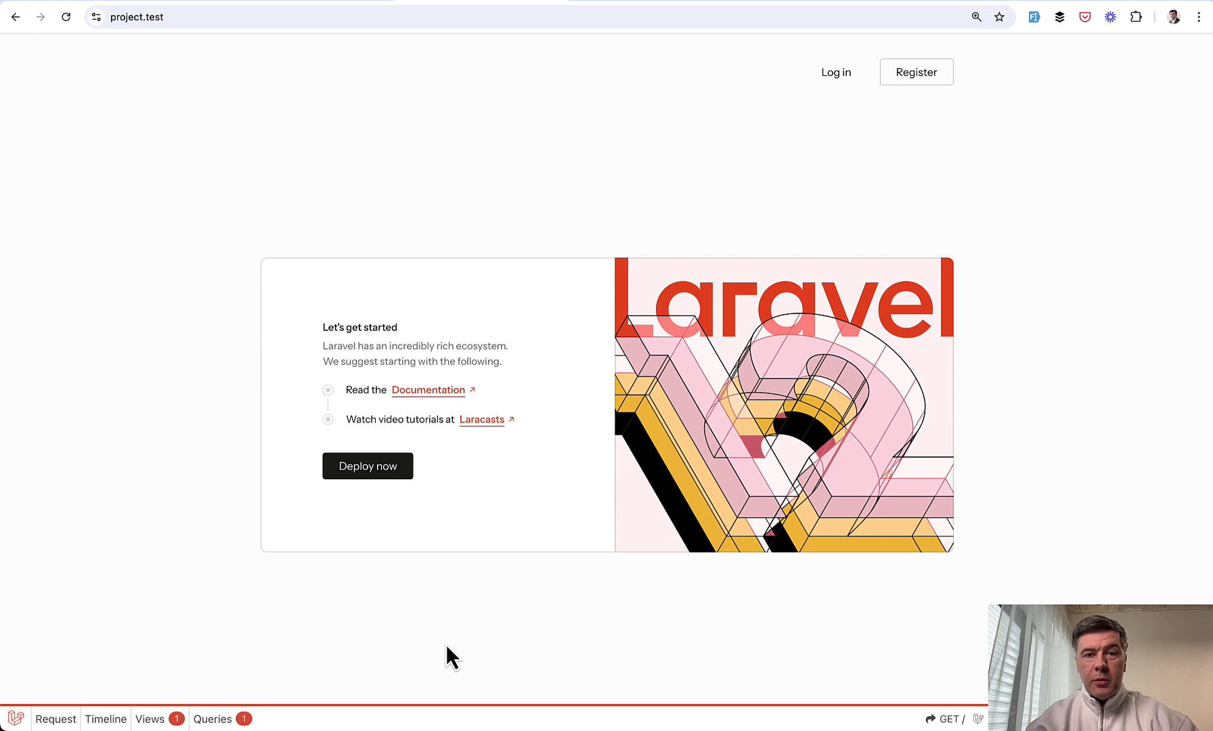
Show the Debugbar Queries panel listing the welcome page's database queries
{"action": "left_click", "coordinate": [213, 719]}
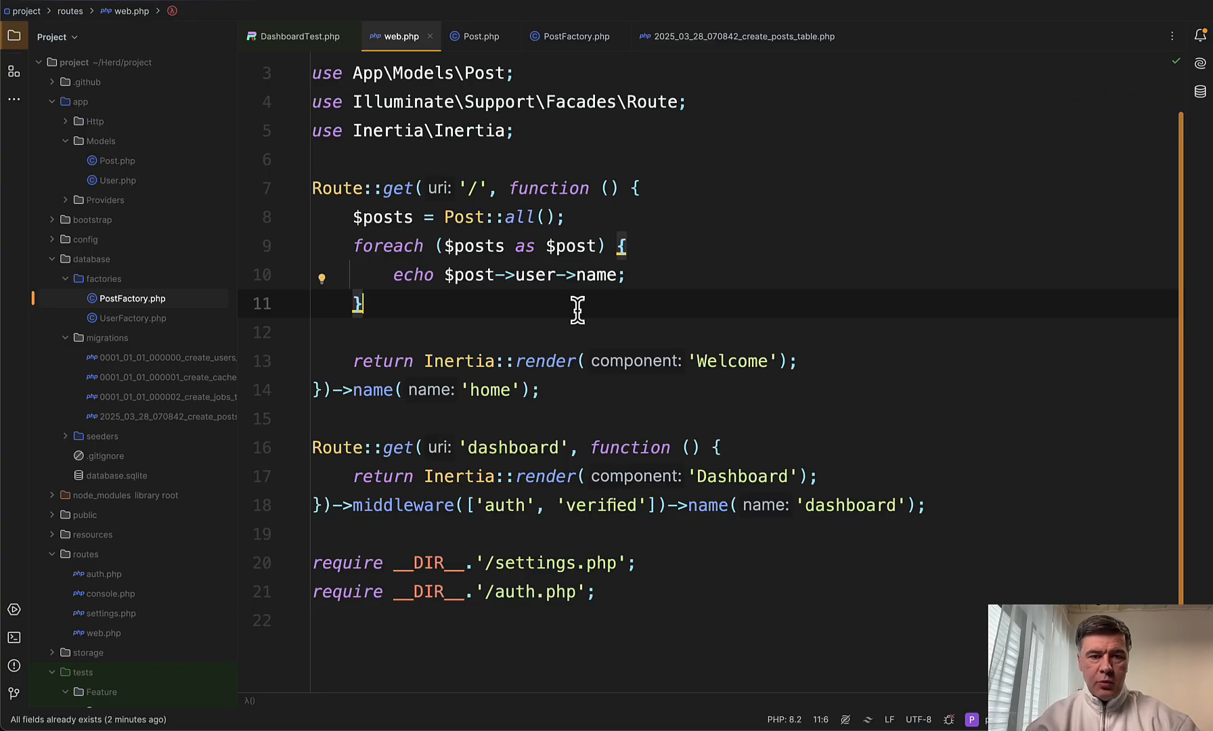
{"action": "left_click", "coordinate": [479, 36]}
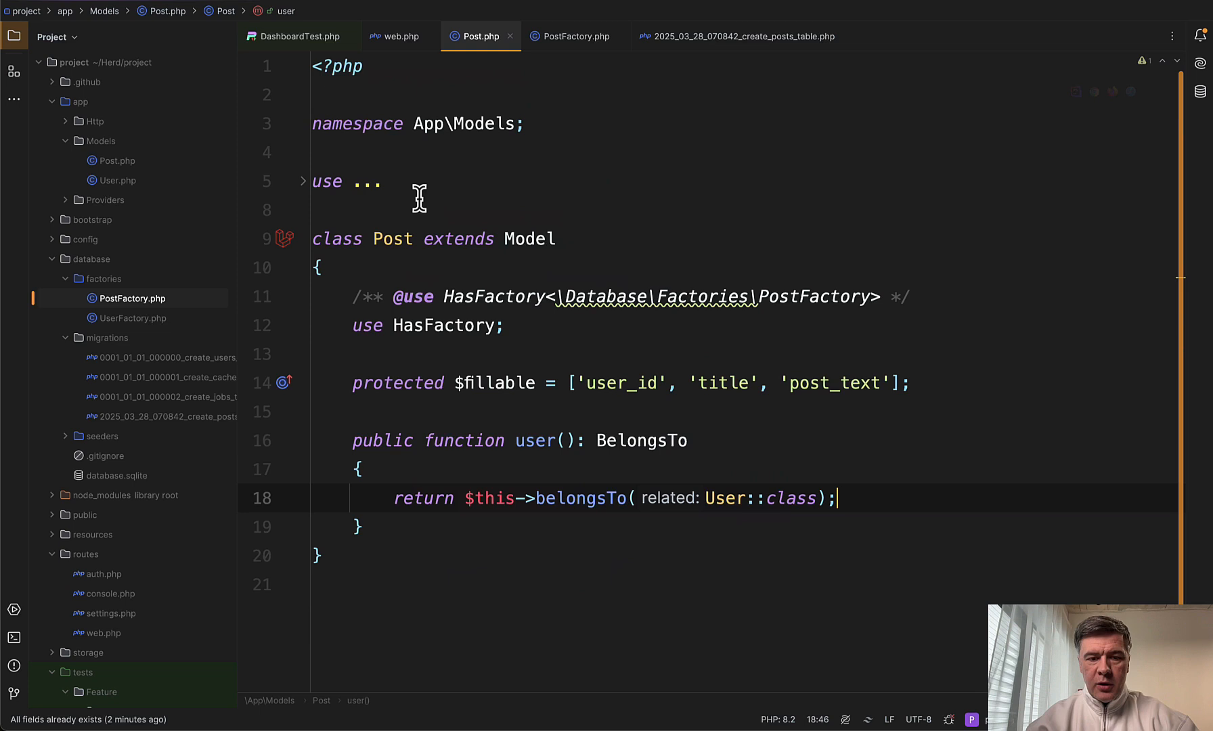
{"action": "left_click", "coordinate": [517, 441]}
{"action": "left_click", "coordinate": [398, 36]}
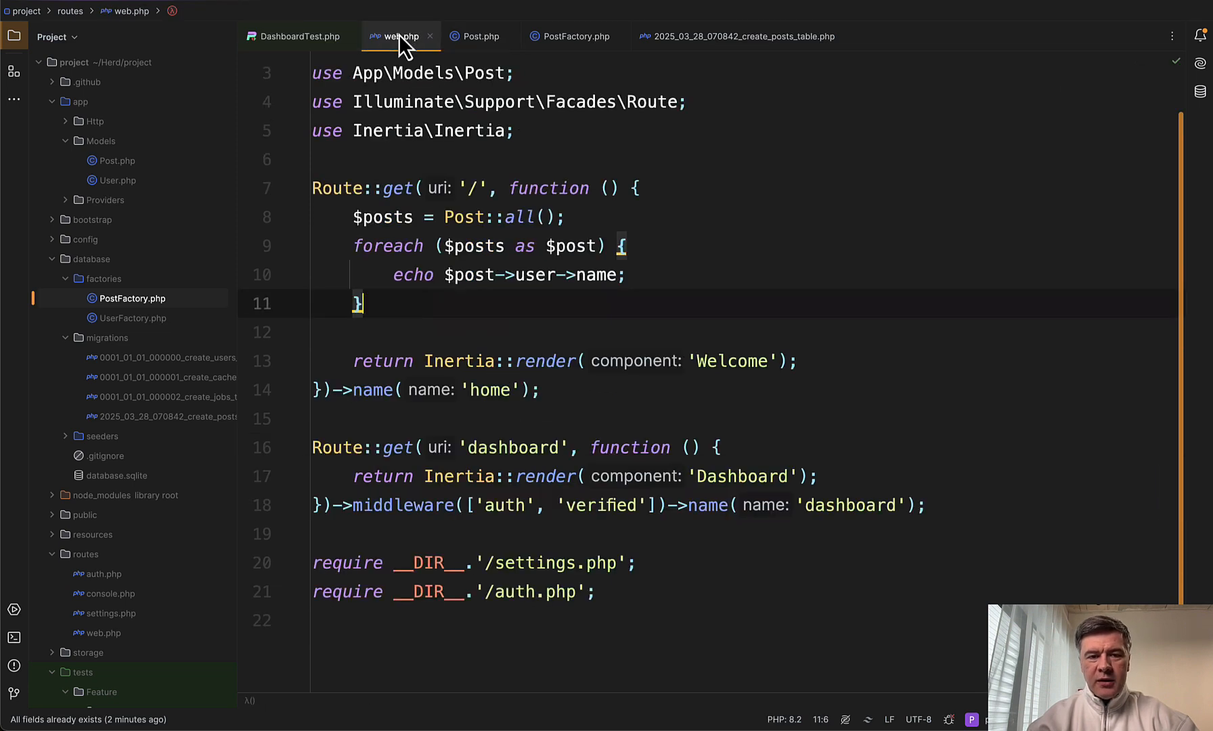
{"action": "left_click_drag", "start_coordinate": [515, 360], "coordinate": [442, 261]}
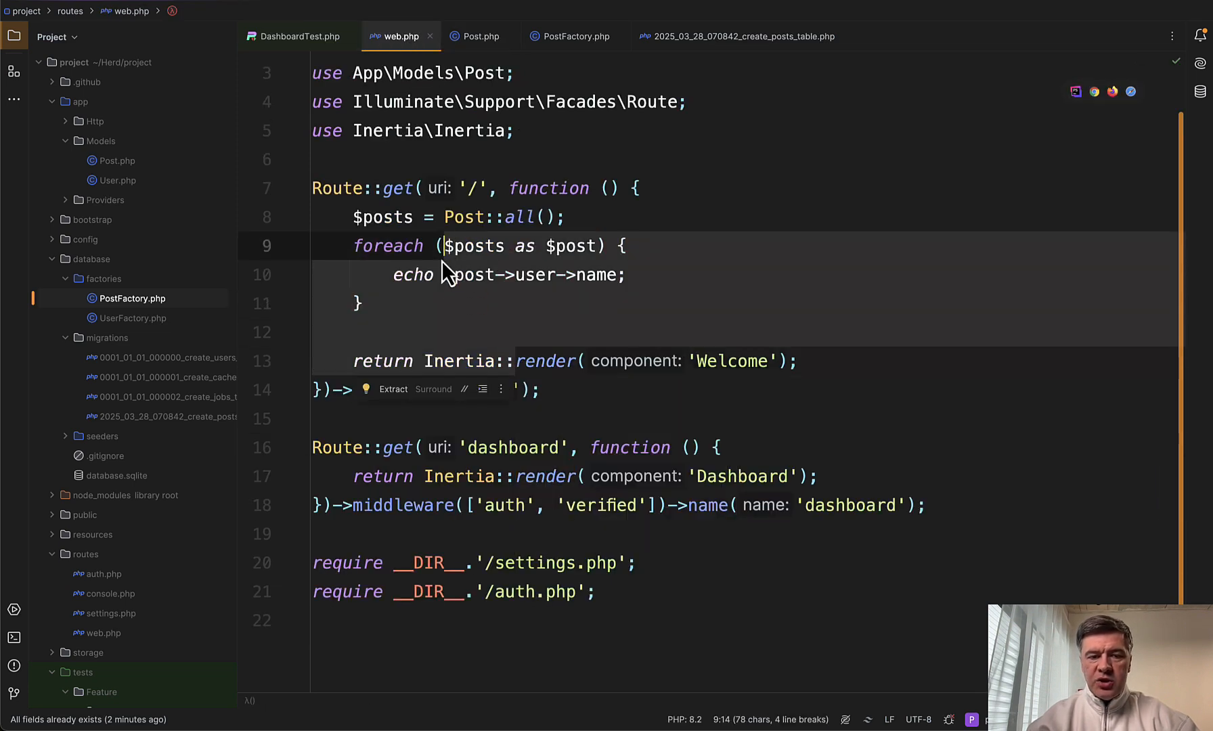
{"action": "left_click", "coordinate": [399, 342]}
{"action": "left_click", "coordinate": [425, 311]}
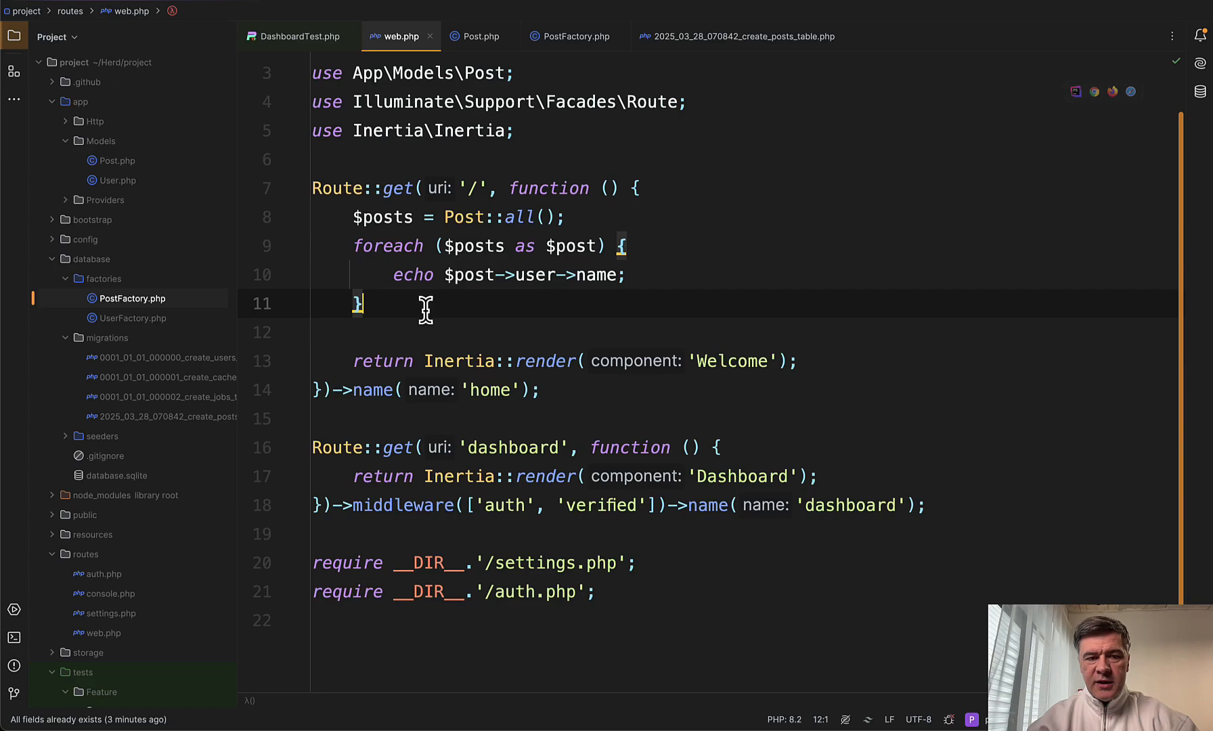
Reload project.test and highlight the listed author names while Debugbar shows the repeated users queries
{"action": "left_click", "coordinate": [352, 216]}
{"action": "key", "text": "super+Tab"}
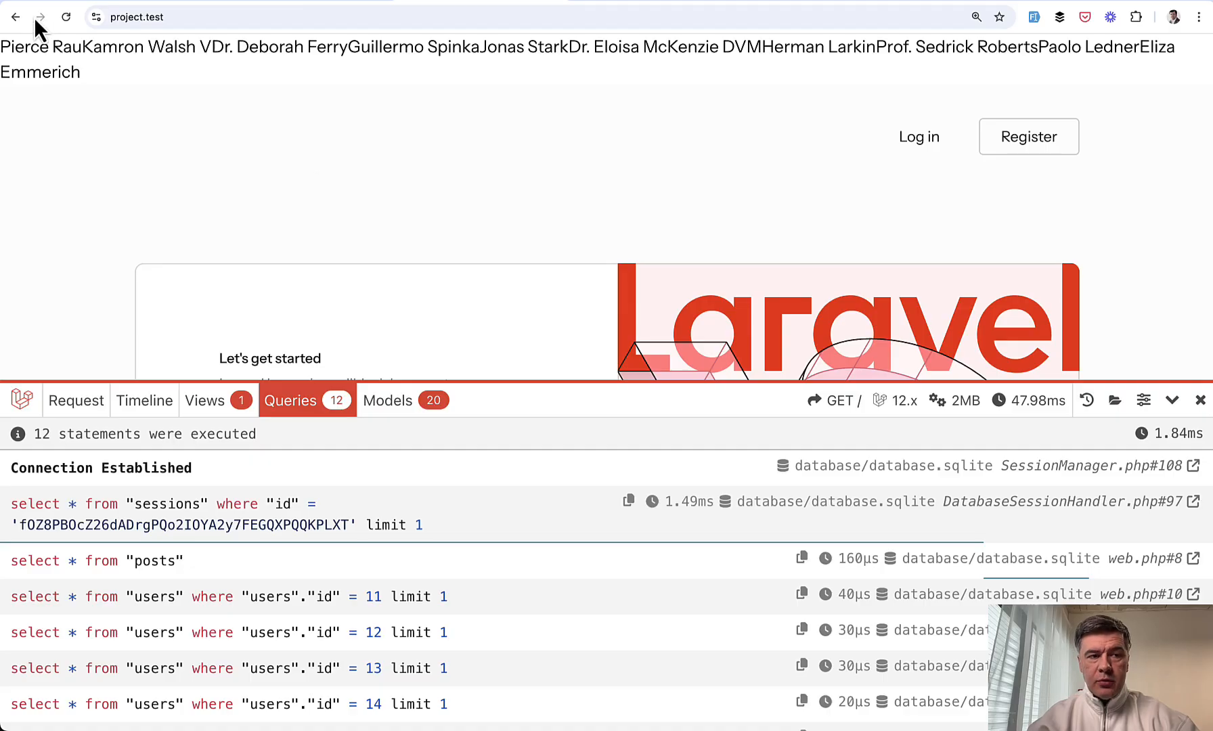
{"action": "left_click_drag", "start_coordinate": [14, 48], "coordinate": [59, 94]}
{"action": "left_click", "coordinate": [171, 80]}
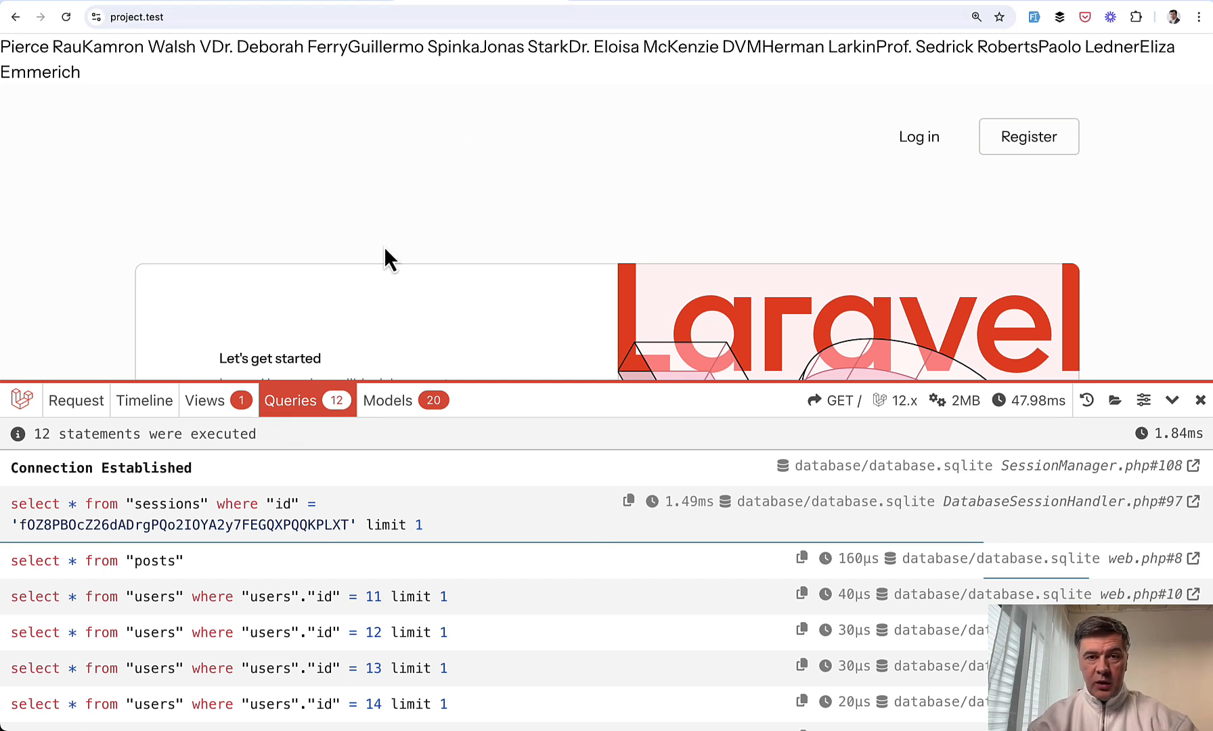
Replace the boot() placeholder comment with a Model::shouldBeStrict() call via autocomplete
{"action": "key", "text": "super+Tab"}
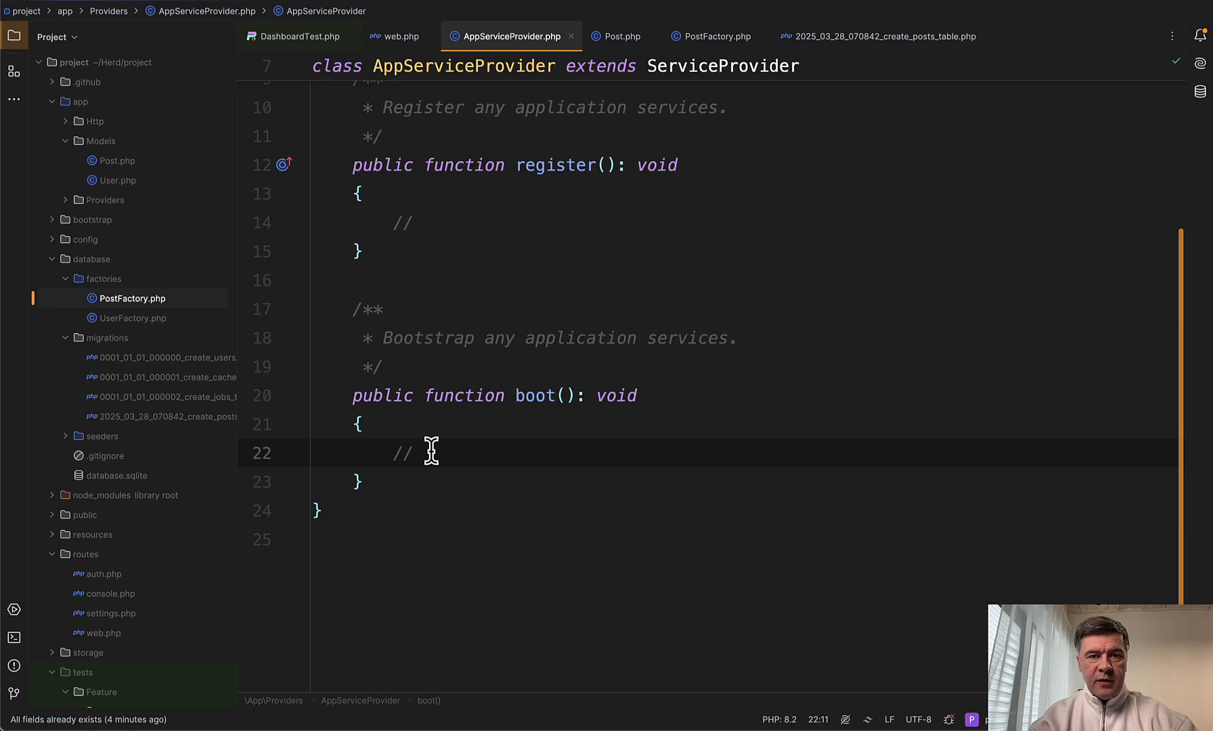
{"action": "key", "text": "BackSpace"}
{"action": "key", "text": "BackSpace"}
{"action": "type", "text": "Mod"}
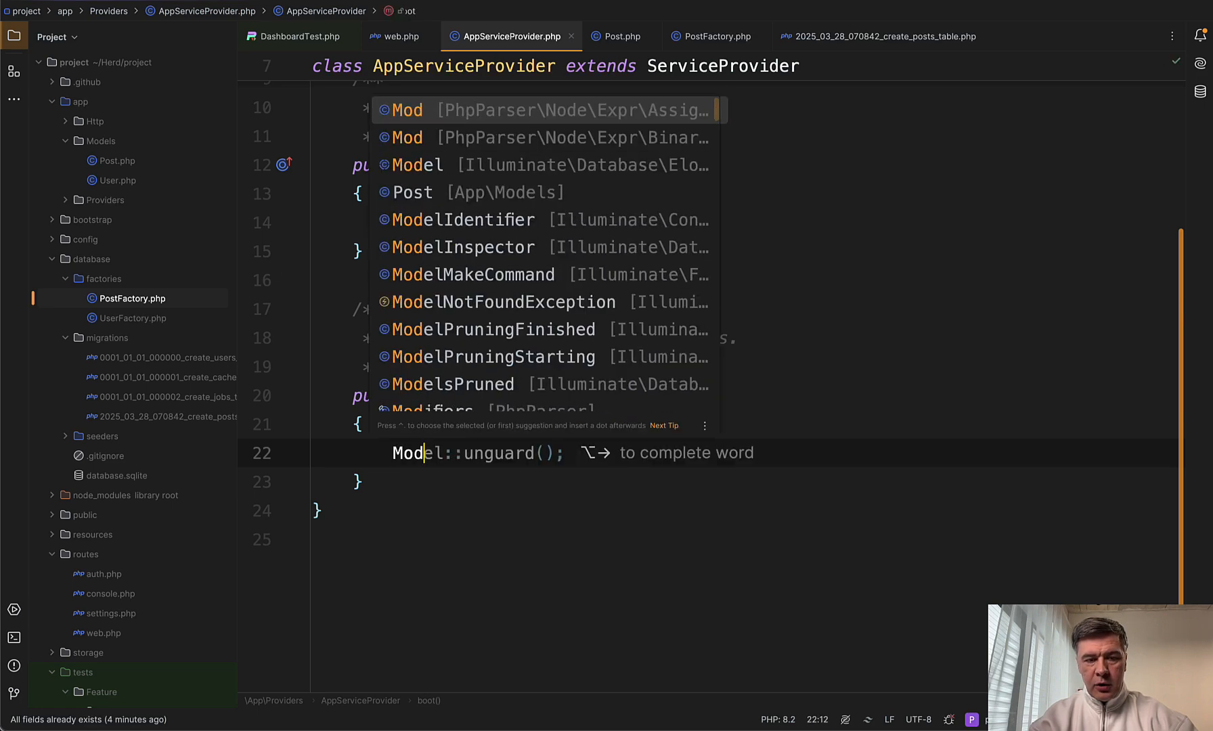
{"action": "type", "text": "el"}
{"action": "key", "text": "Return"}
{"action": "type", "text": "::shou"}
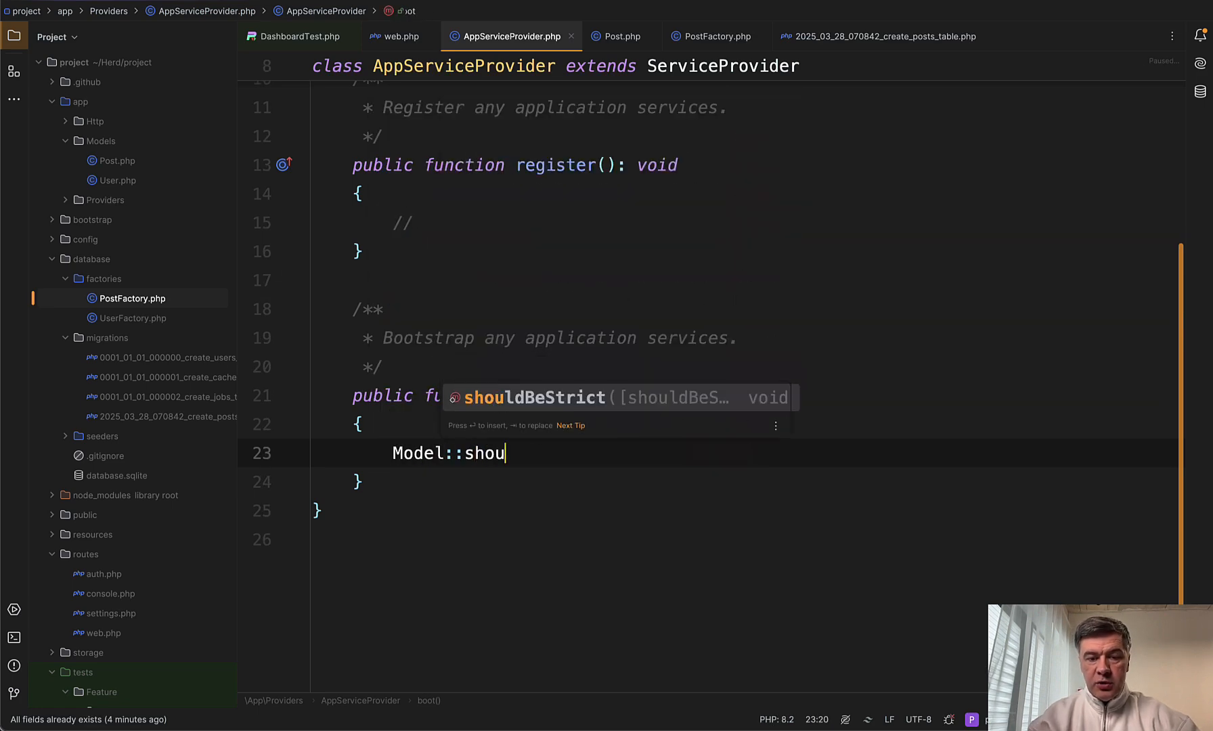
{"action": "key", "text": "Return"}
{"action": "type", "text": ");"}
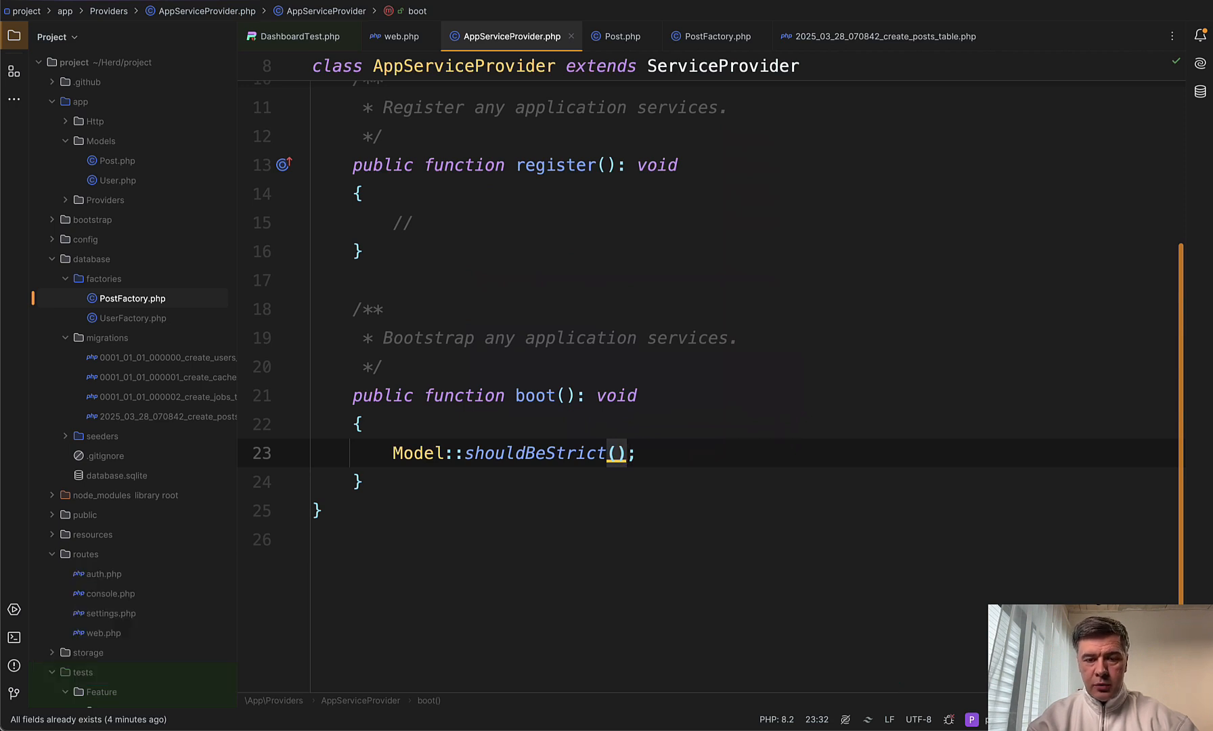
Pass ! $this->app->isProduction() as the shouldBeStrict argument
{"action": "key", "text": "Left"}
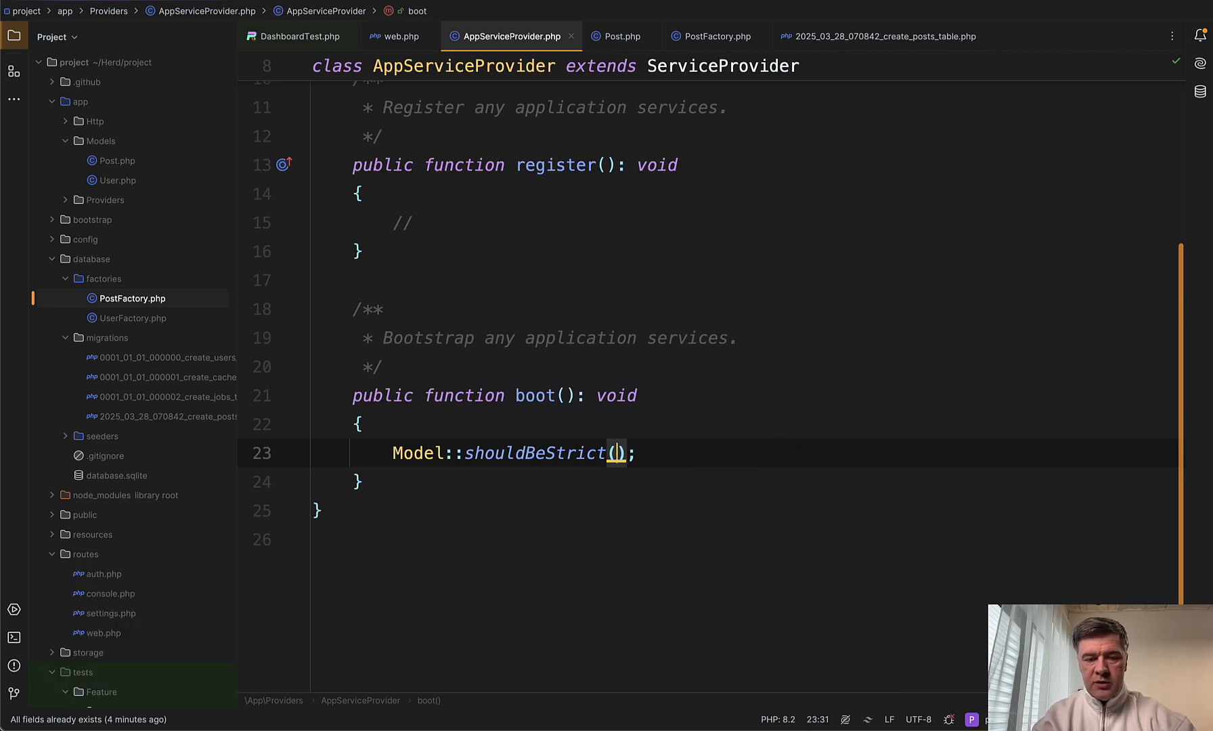
{"action": "type", "text": "! $this"}
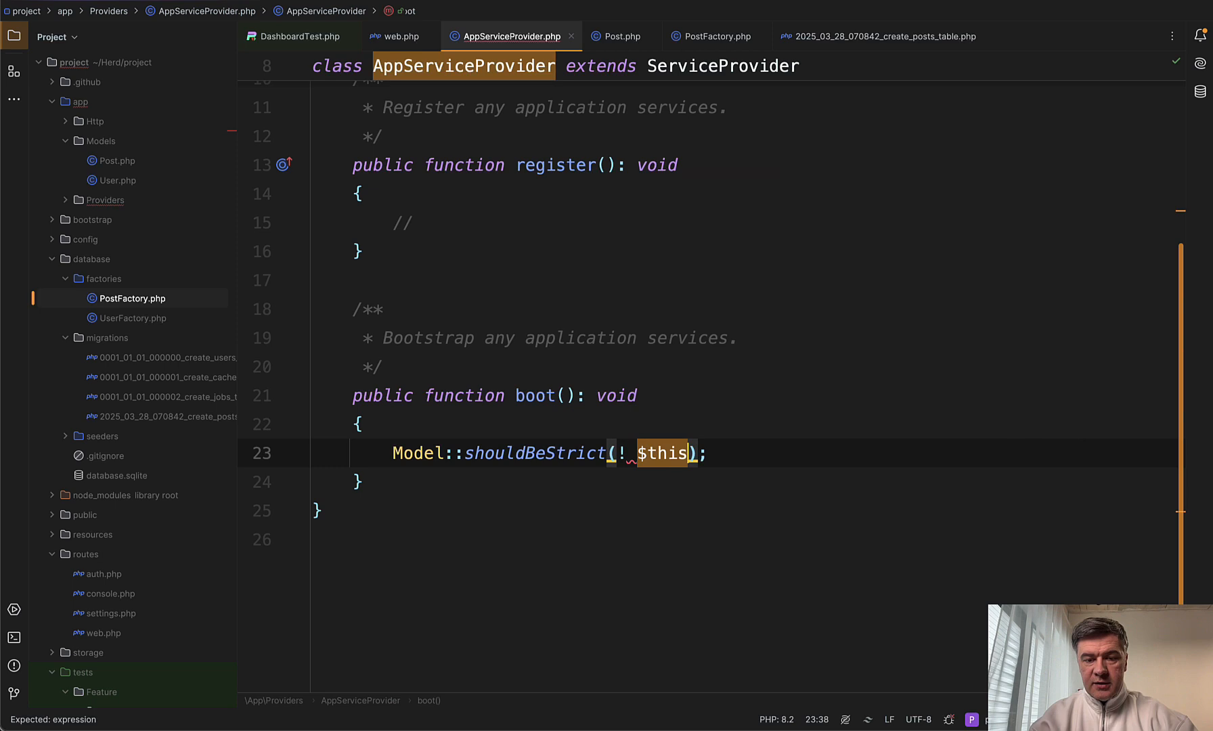
{"action": "type", "text": "->app->environment('production')"}
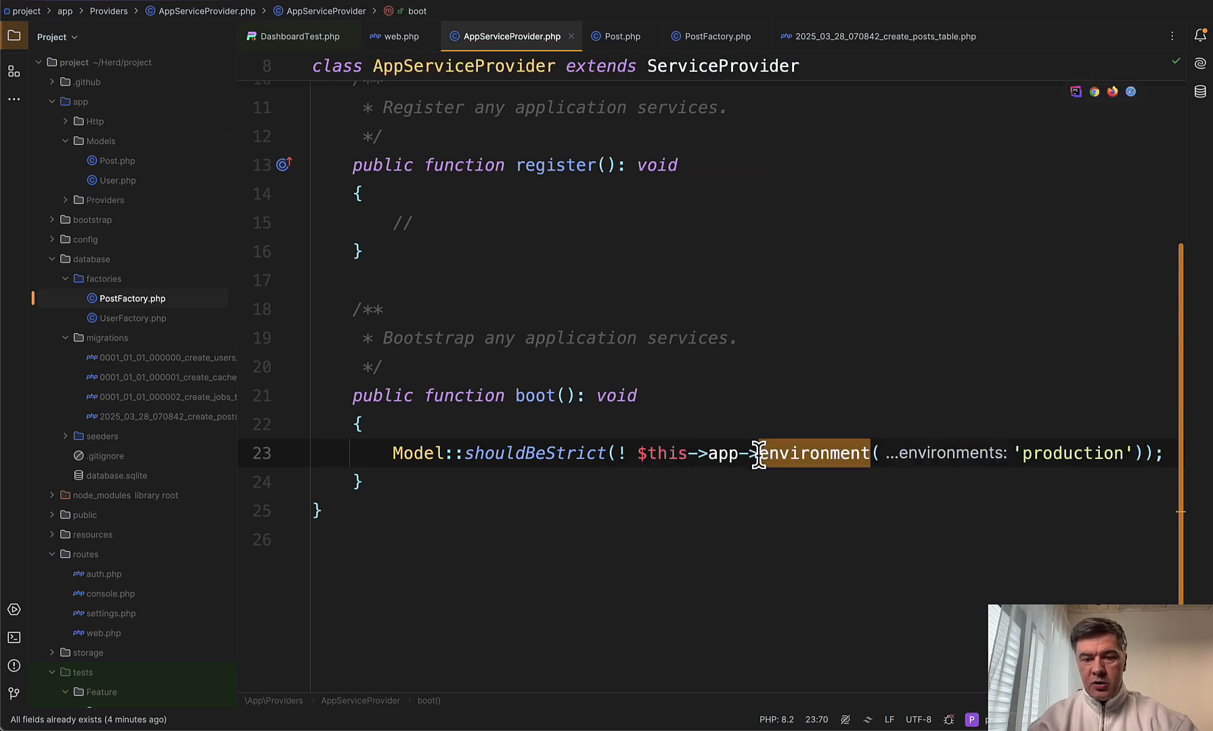
{"action": "key", "text": "End"}
{"action": "key", "text": "Left"}
{"action": "key", "text": "Left"}
{"action": "key", "text": "alt+BackSpace"}
{"action": "key", "text": "alt+BackSpace"}
{"action": "key", "text": "alt+BackSpace"}
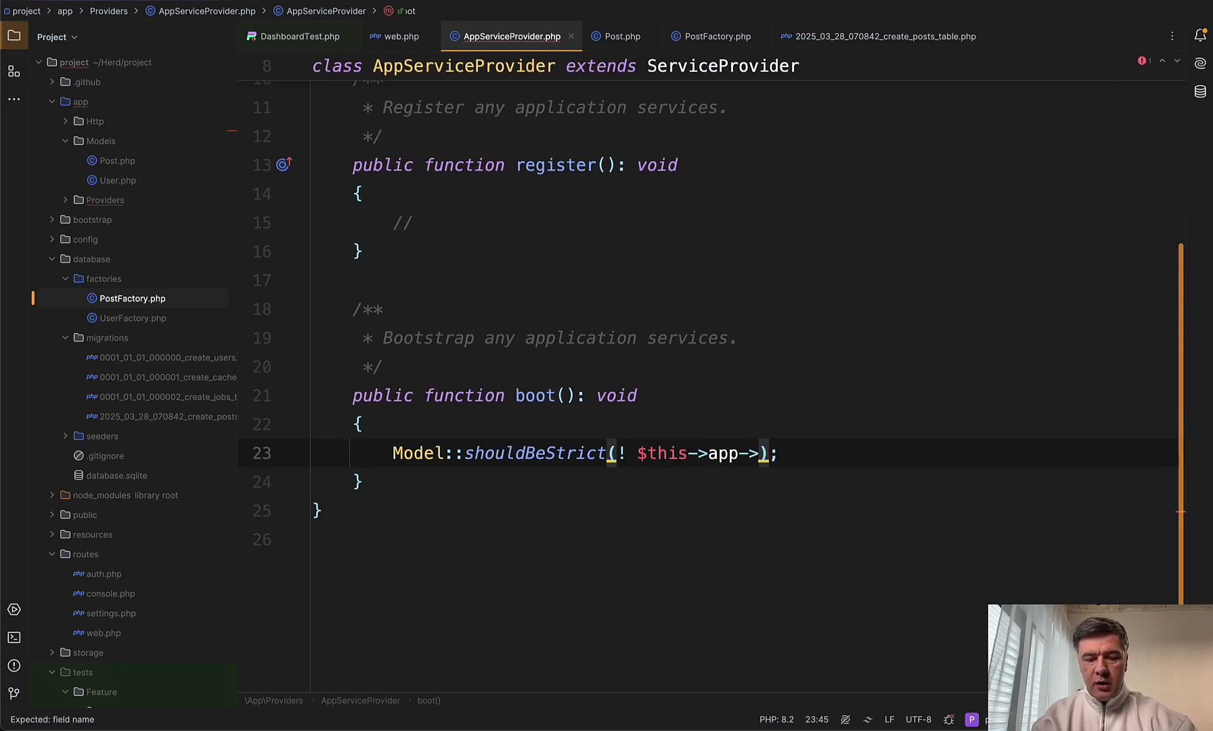
{"action": "type", "text": "isPro"}
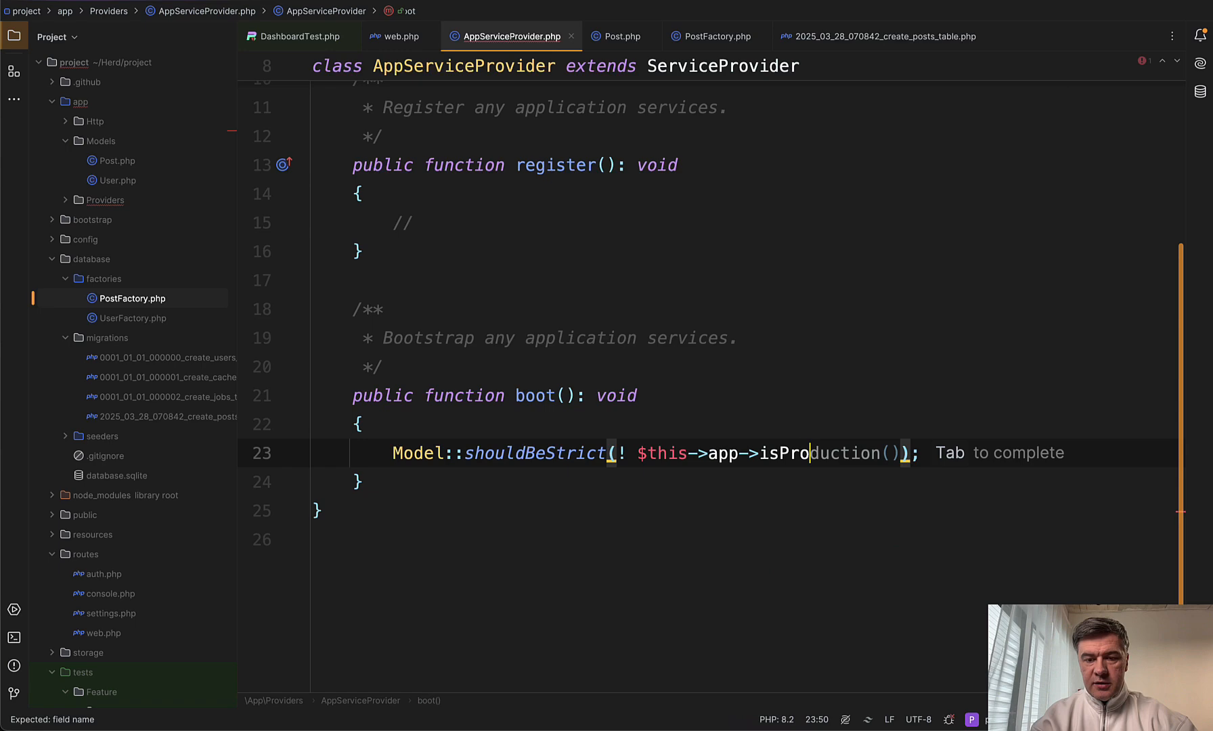
{"action": "key", "text": "Tab"}
{"action": "key", "text": "Up"}
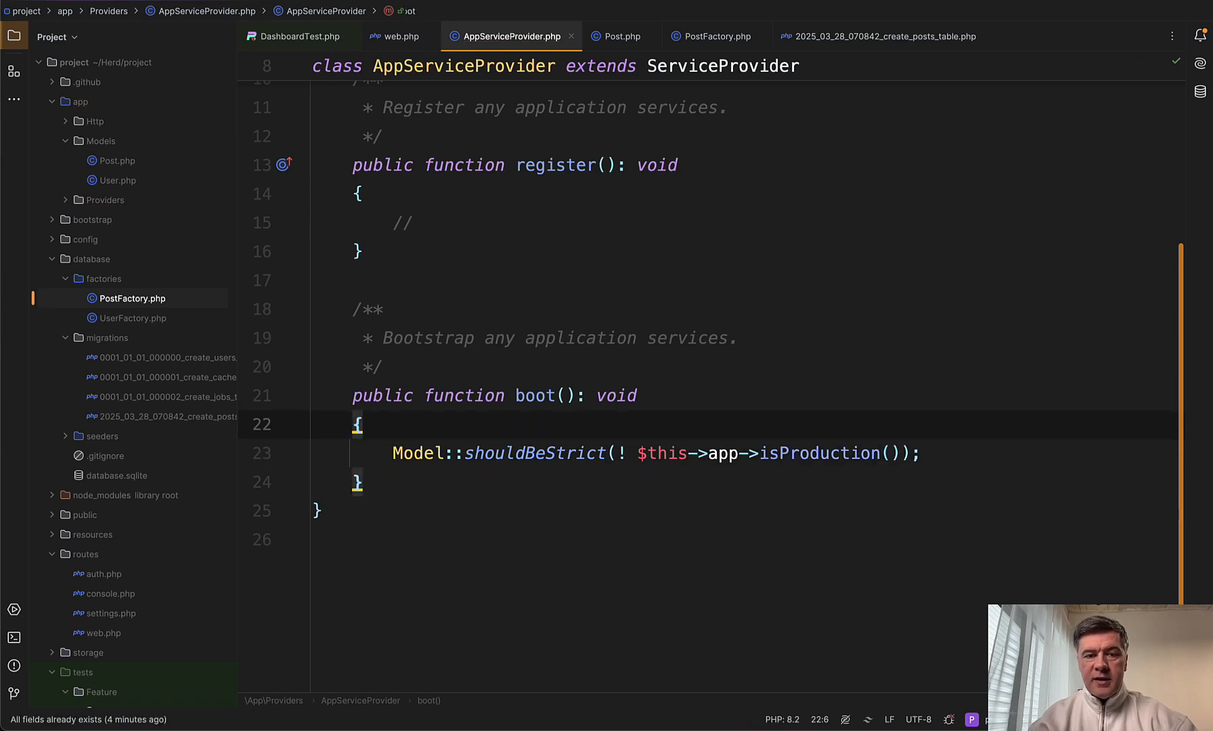
{"action": "left_click", "coordinate": [530, 476], "text": "ctrl"}
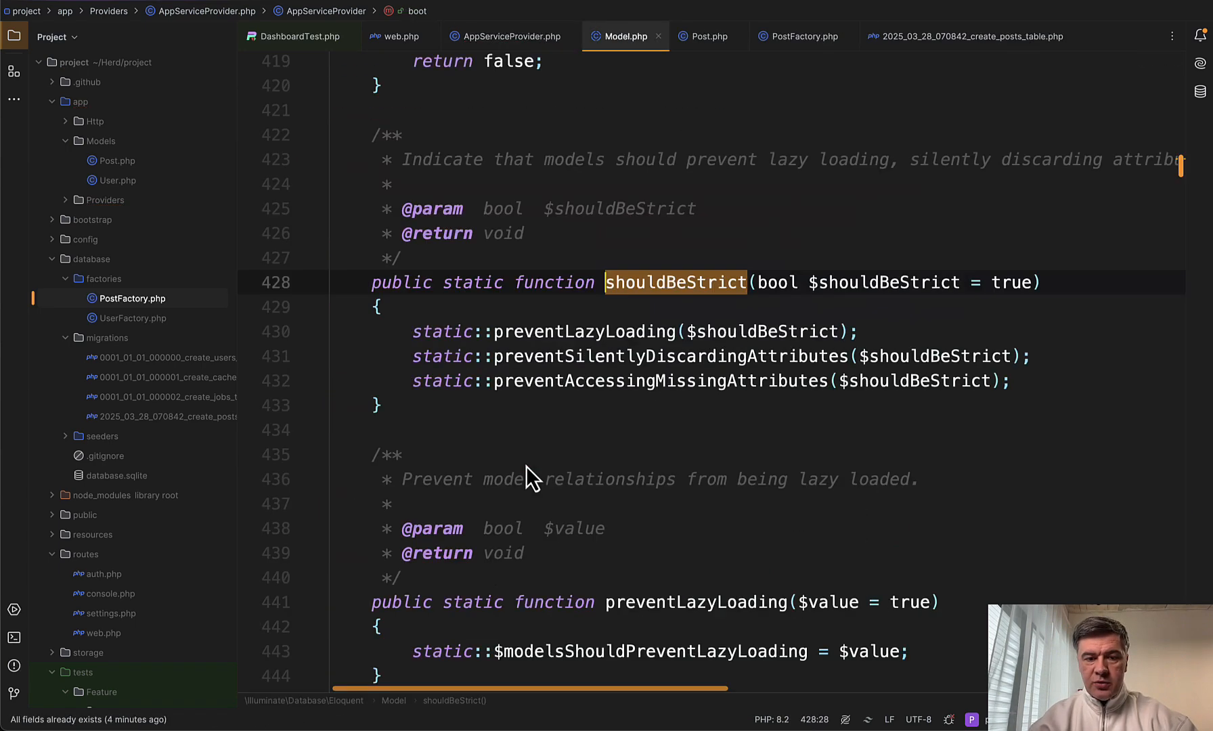
{"action": "left_click_drag", "start_coordinate": [563, 401], "coordinate": [475, 300]}
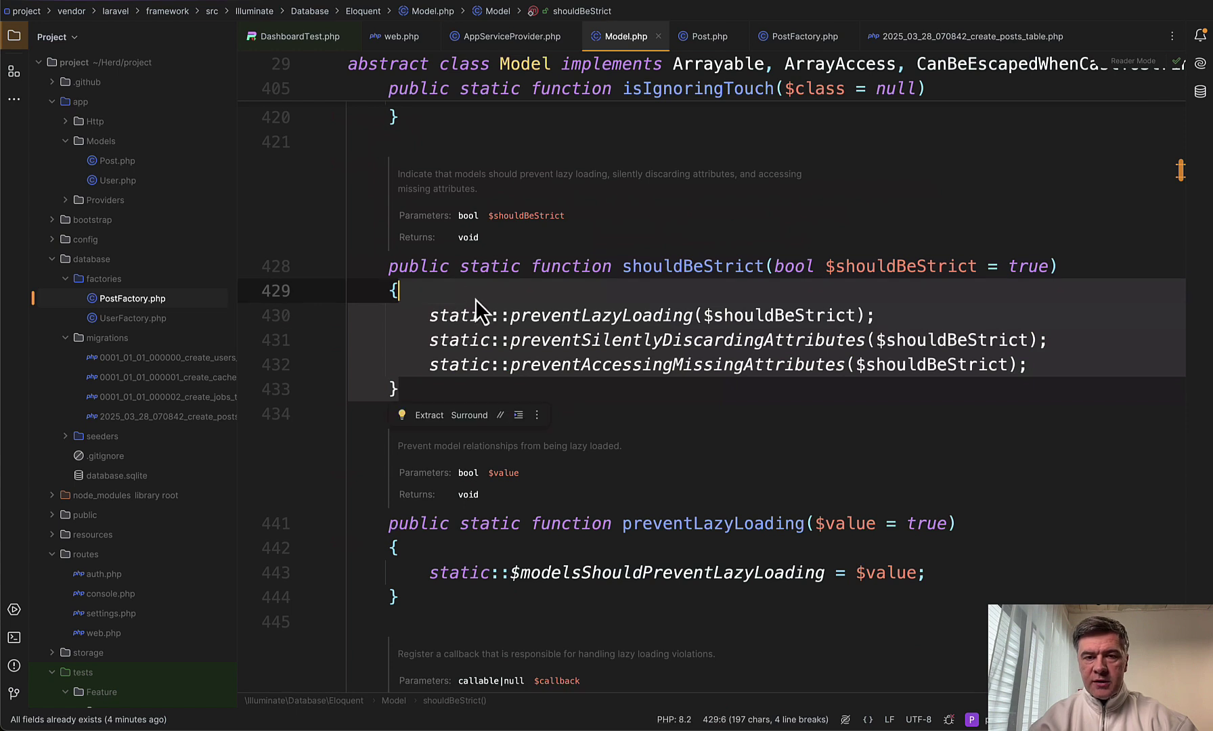
{"action": "left_click", "coordinate": [577, 388]}
{"action": "left_click", "coordinate": [569, 317]}
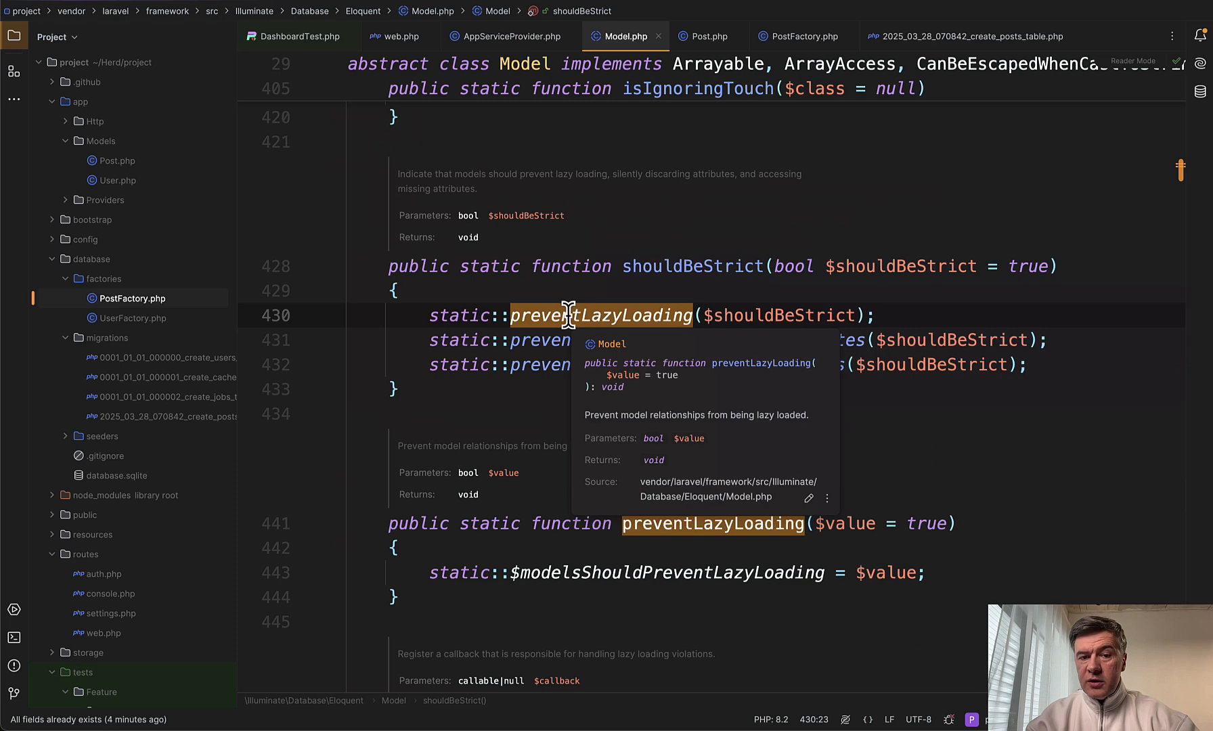
{"action": "key", "text": "Up"}
{"action": "key", "text": "Right"}
{"action": "key", "text": "shift+Down"}
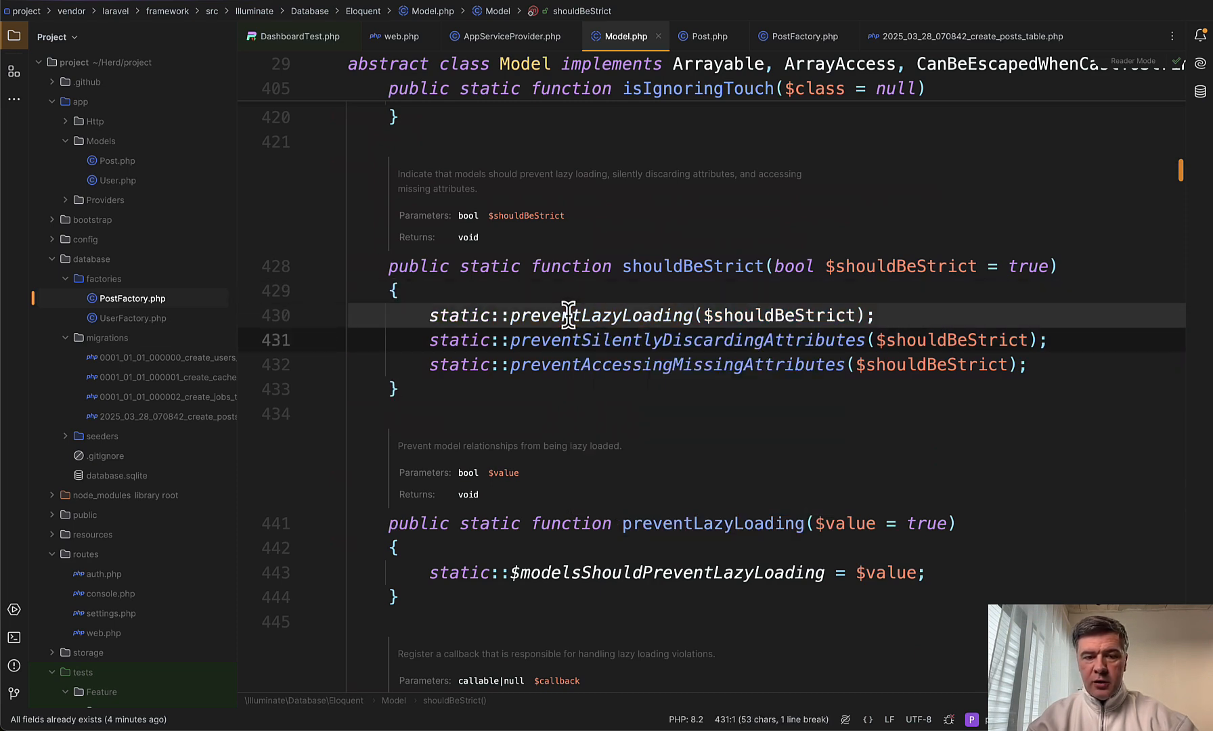
{"action": "key", "text": "super+bracketleft"}
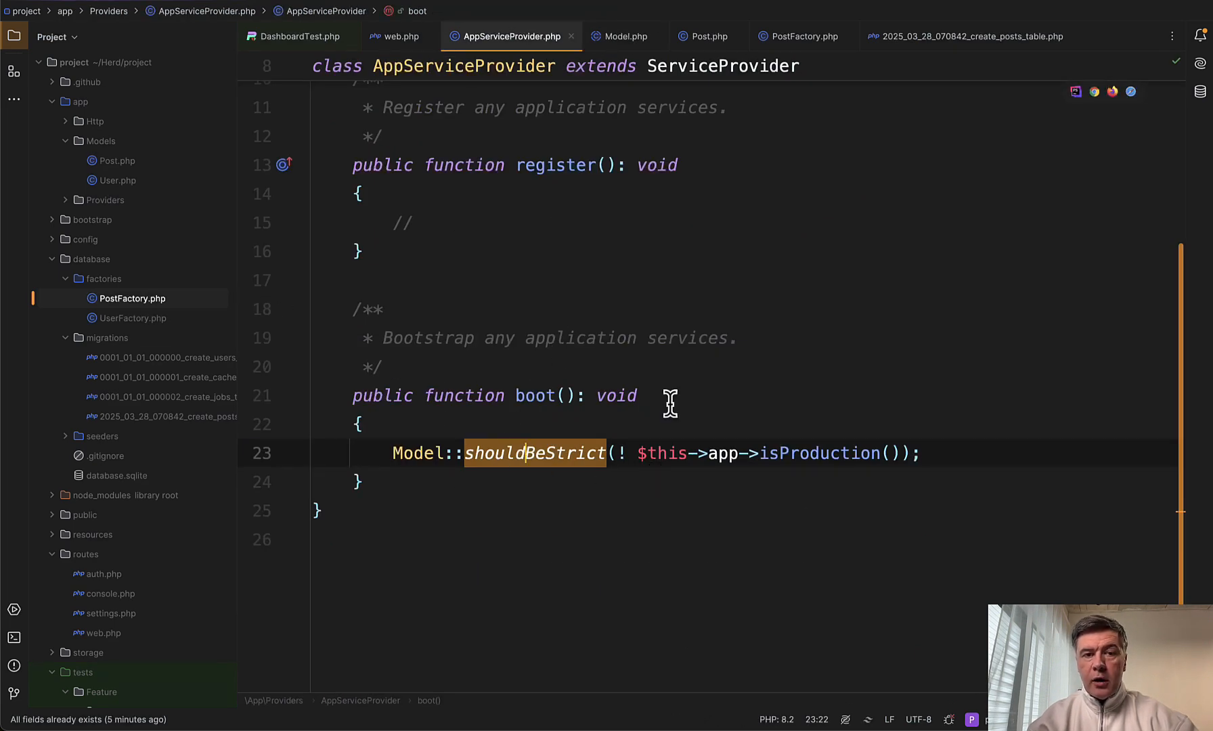
Reload the home page, hitting the lazy loading violation, and collapse Debugbar to see the trace
{"action": "key", "text": "super+Tab"}
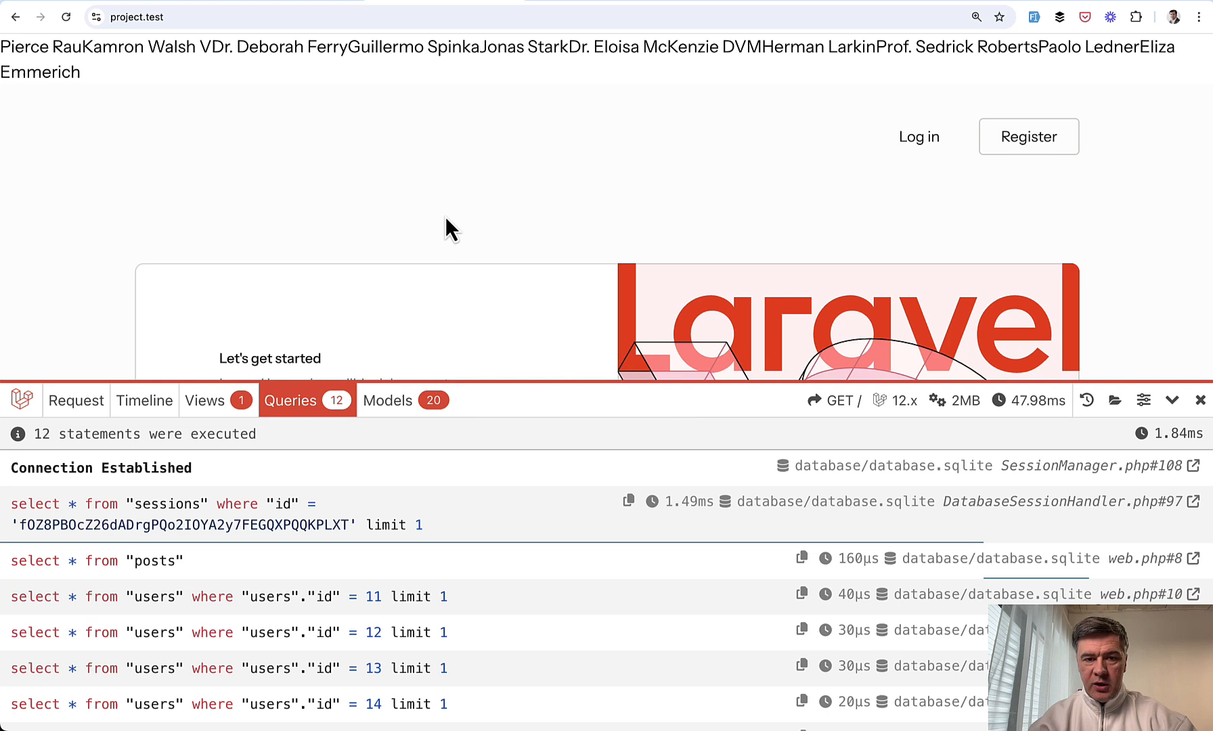
{"action": "key", "text": "super+r"}
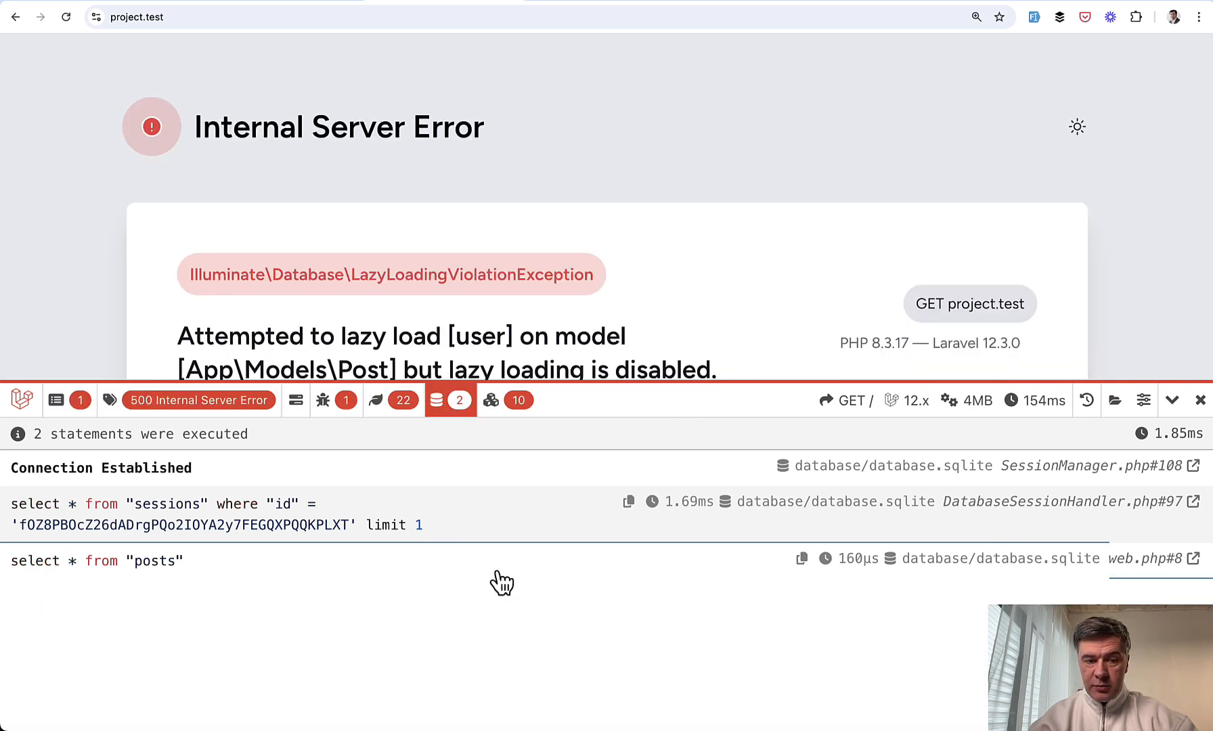
{"action": "left_click", "coordinate": [1172, 399]}
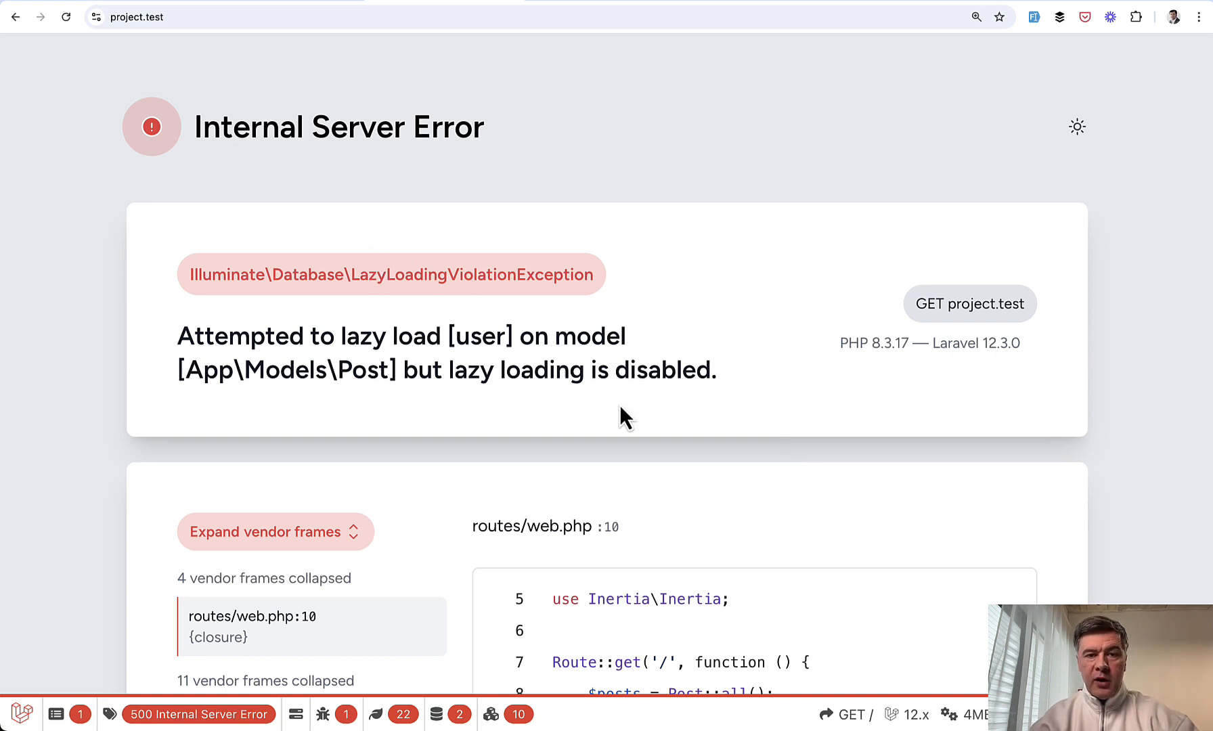
Remove the ! $this->app->isProduction() argument so shouldBeStrict() takes no arguments
{"action": "key", "text": "super+Tab"}
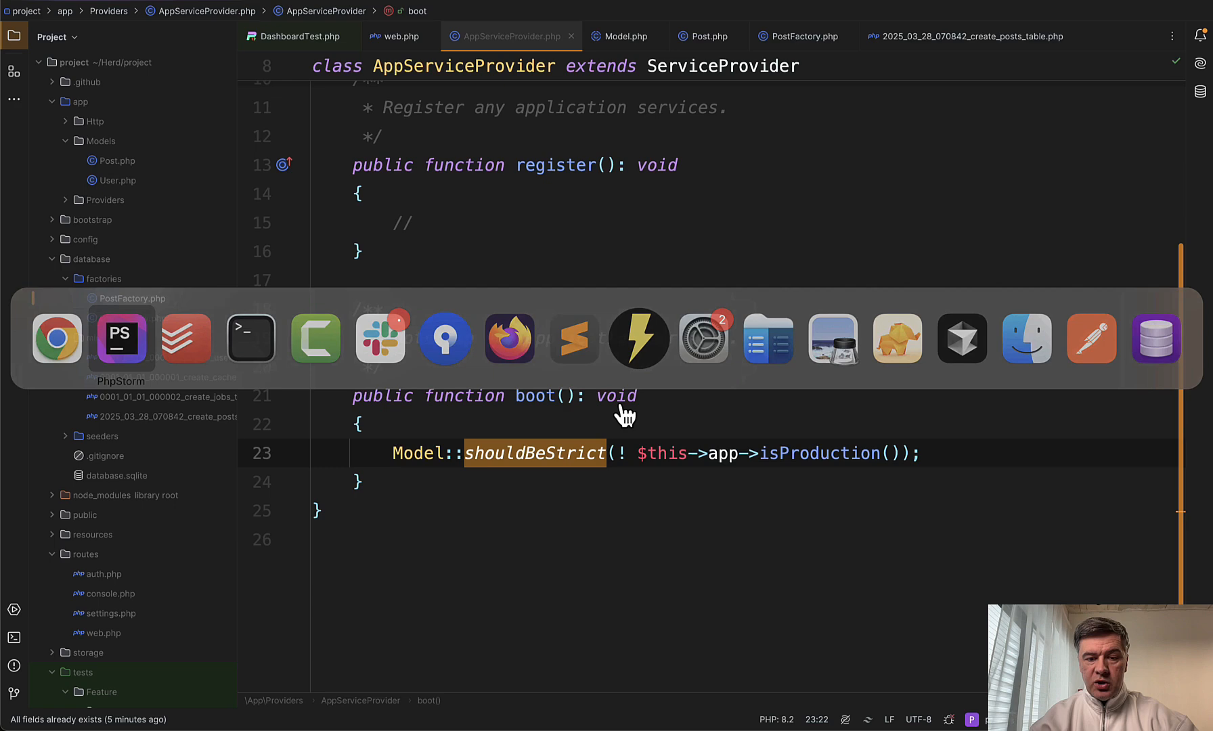
{"action": "left_click", "coordinate": [616, 453]}
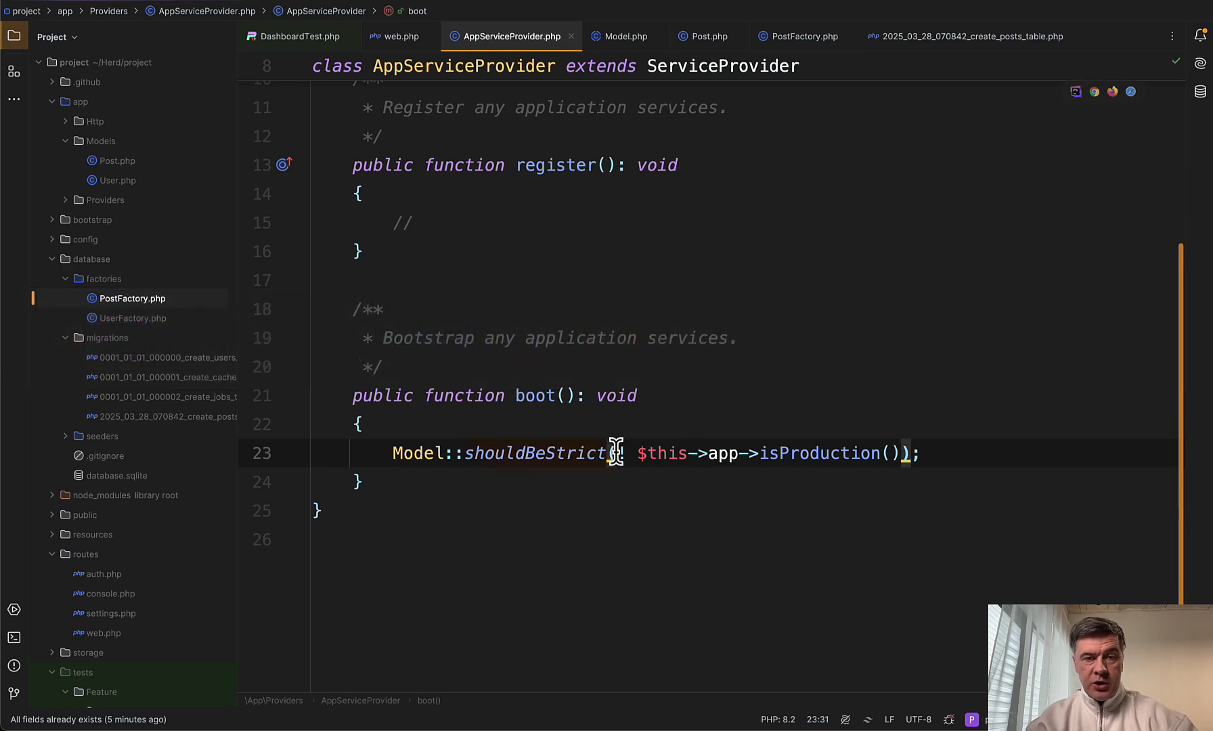
{"action": "key", "text": "super+Tab"}
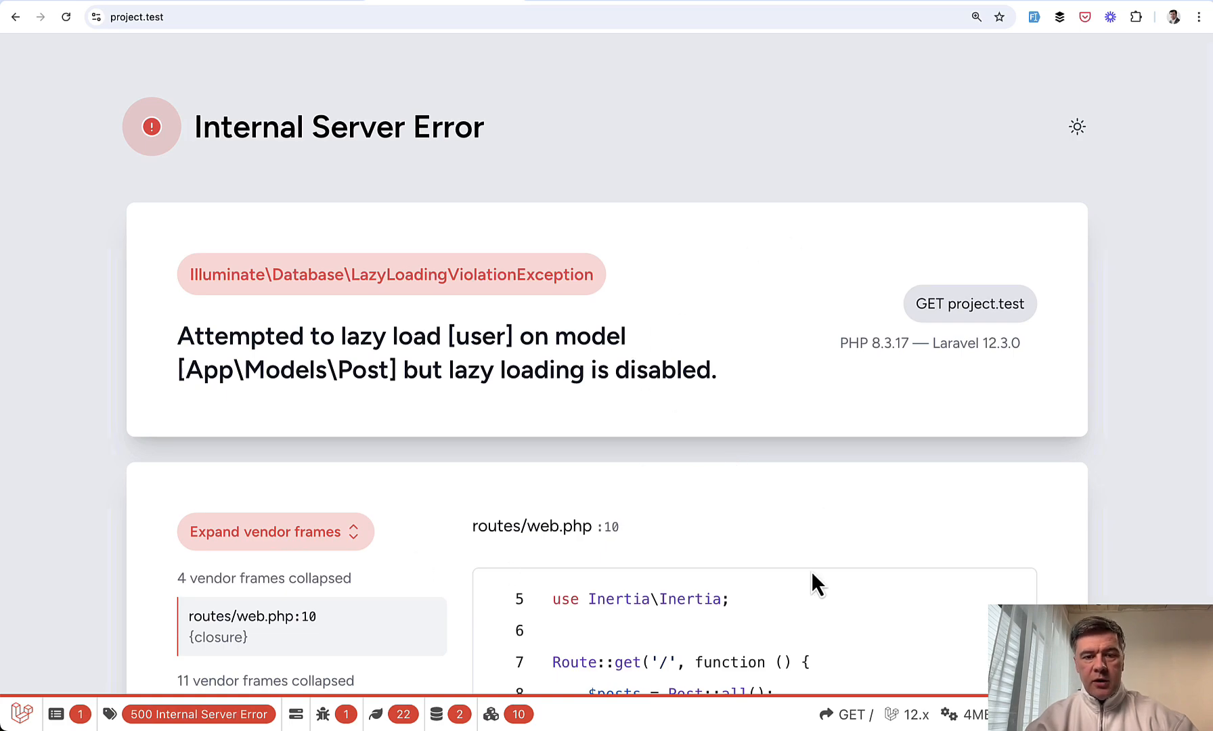
{"action": "key", "text": "super+Tab"}
{"action": "key", "text": "alt+Up"}
{"action": "key", "text": "BackSpace"}
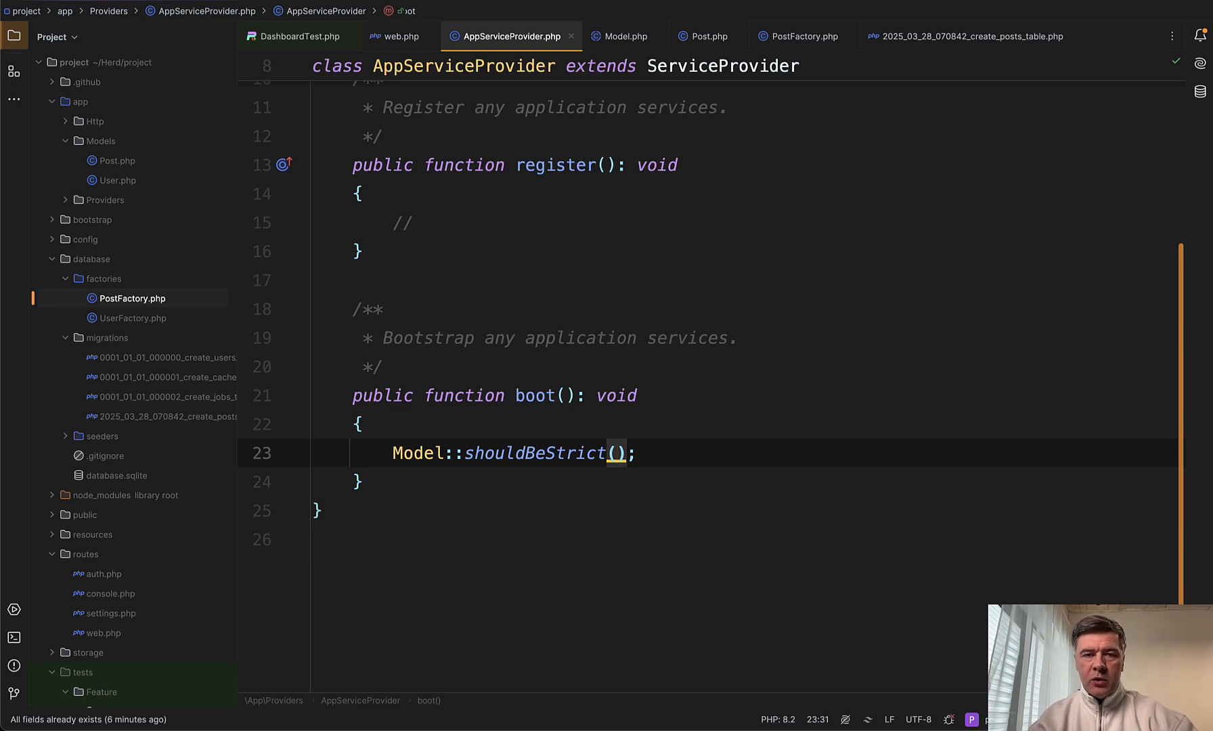
Add DB::prohibitDestructiveCommands($this->app->isProduction()) below the strict models call
{"action": "key", "text": "End"}
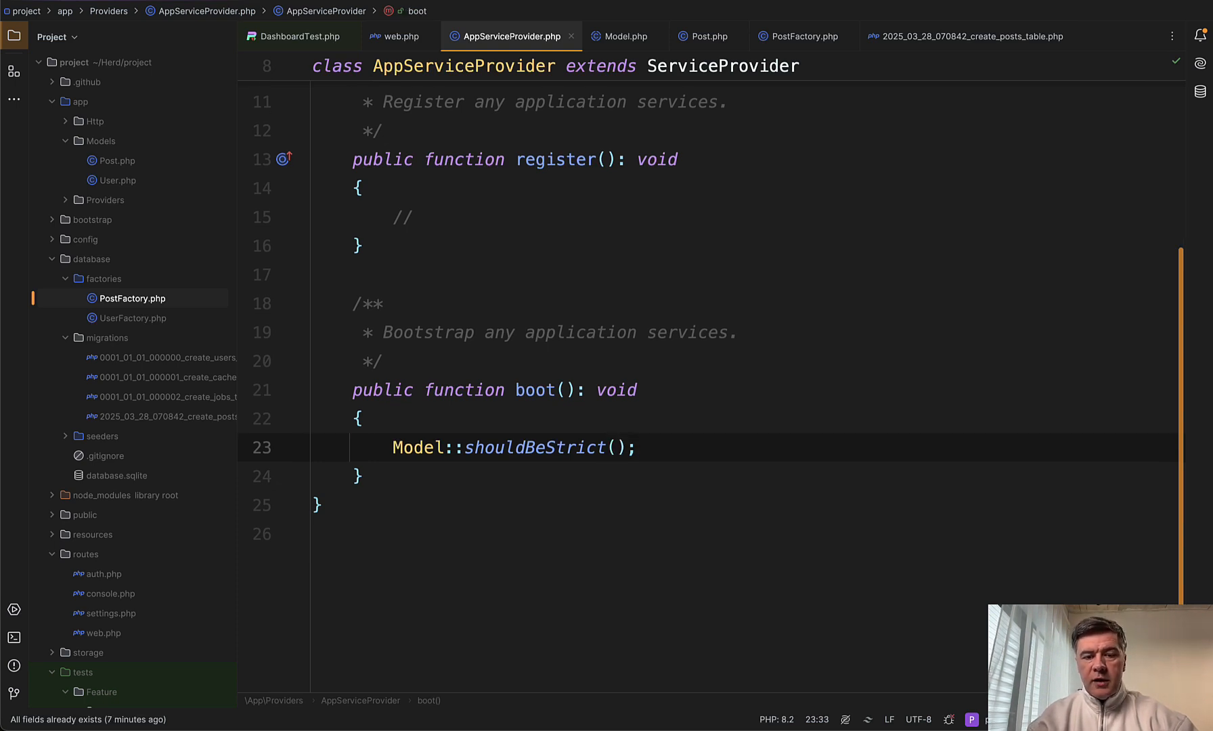
{"action": "key", "text": "Return"}
{"action": "type", "text": "DB"}
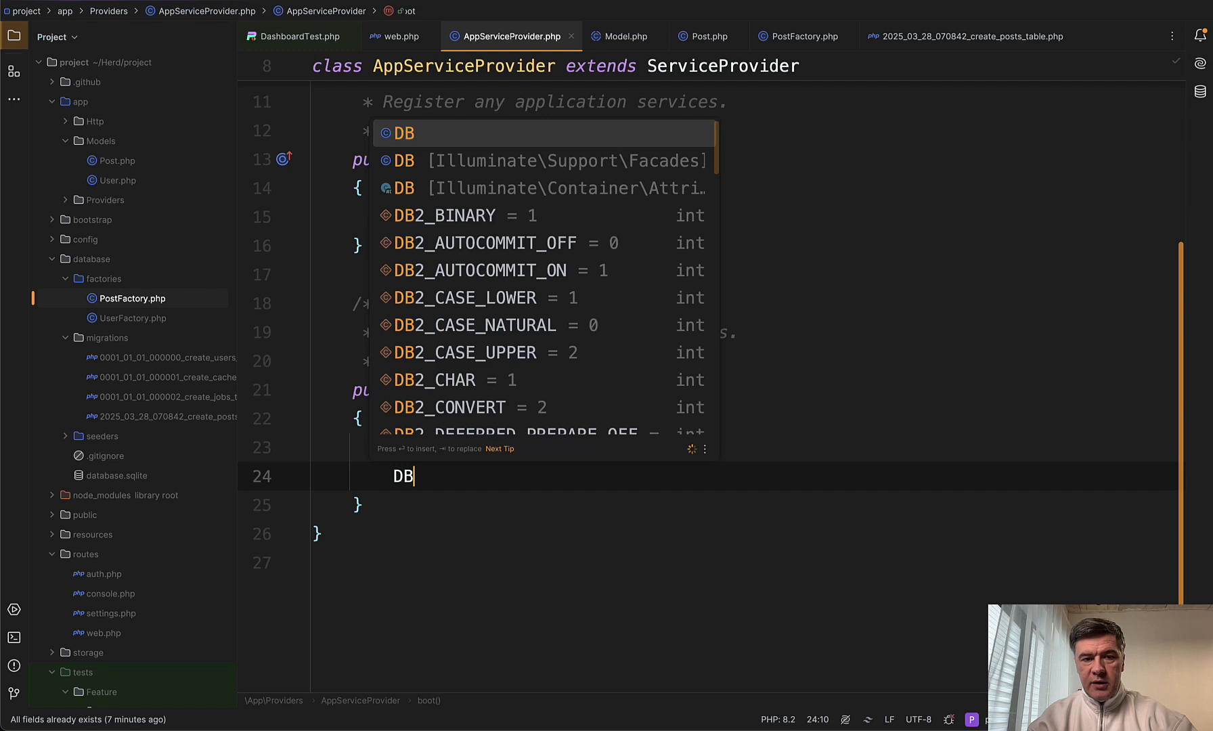
{"action": "key", "text": "Return"}
{"action": "type", "text": "::pro"}
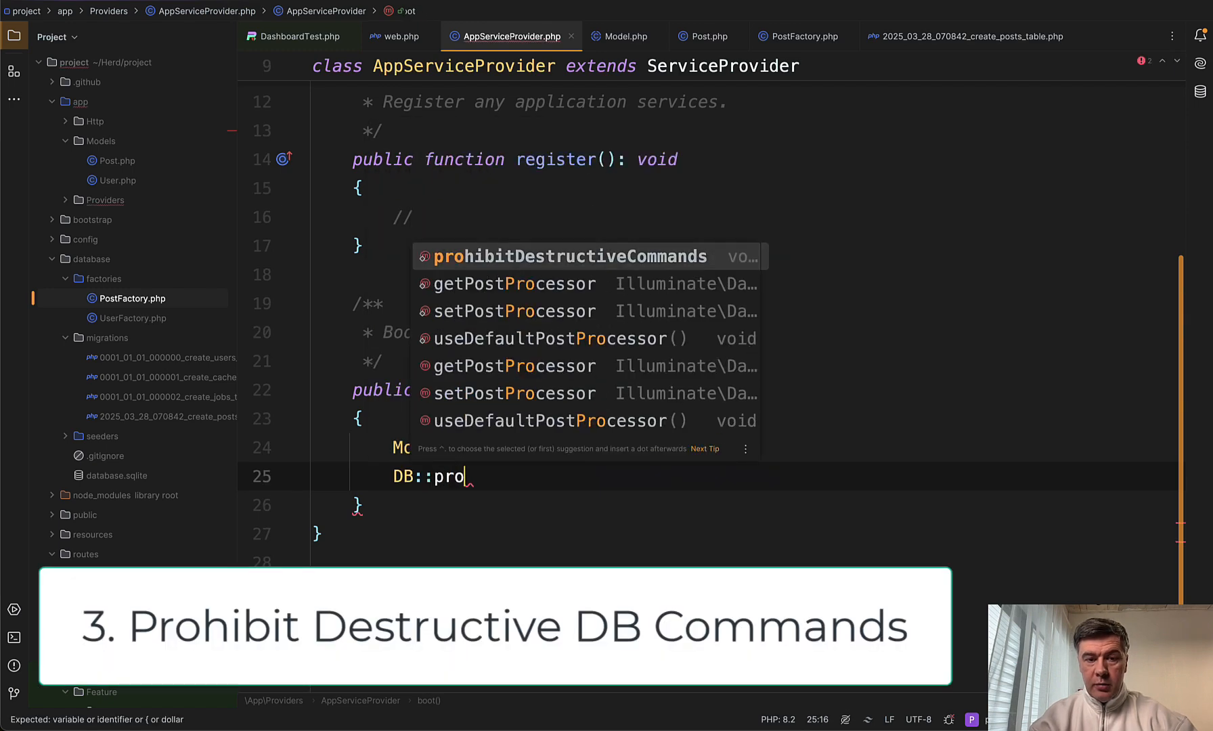
{"action": "key", "text": "Return"}
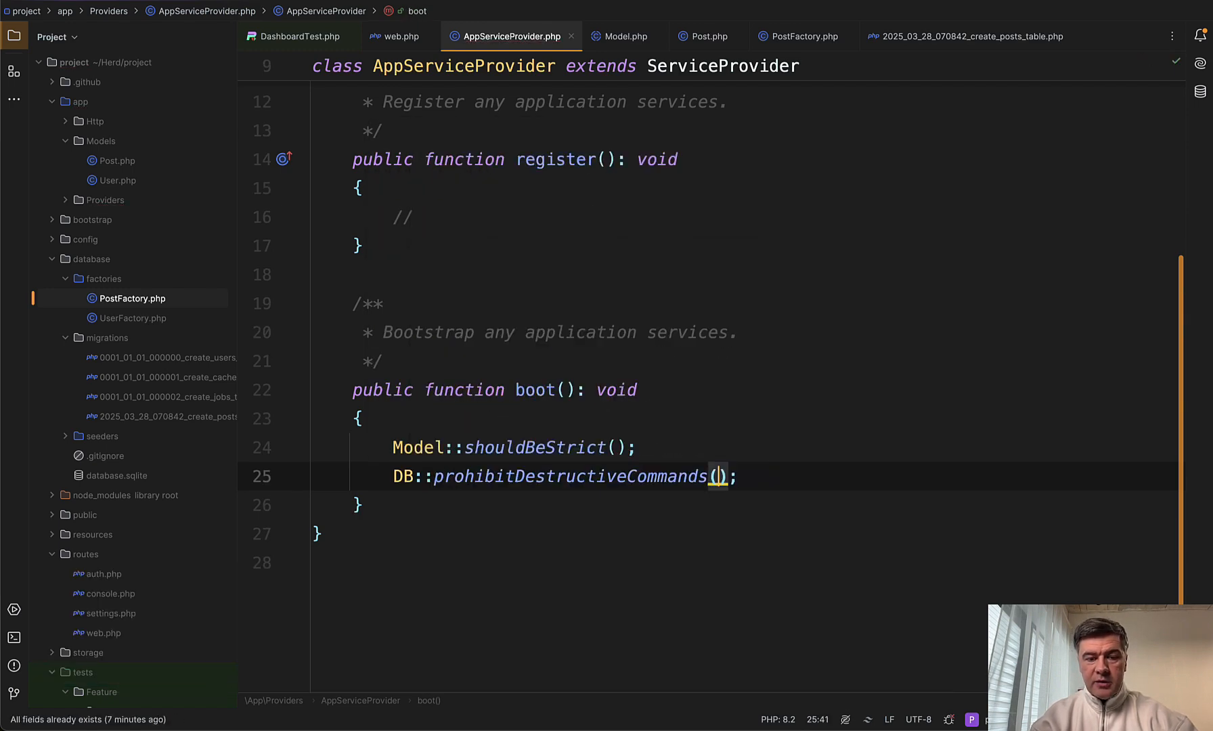
{"action": "type", "text": "$"}
{"action": "key", "text": "Return"}
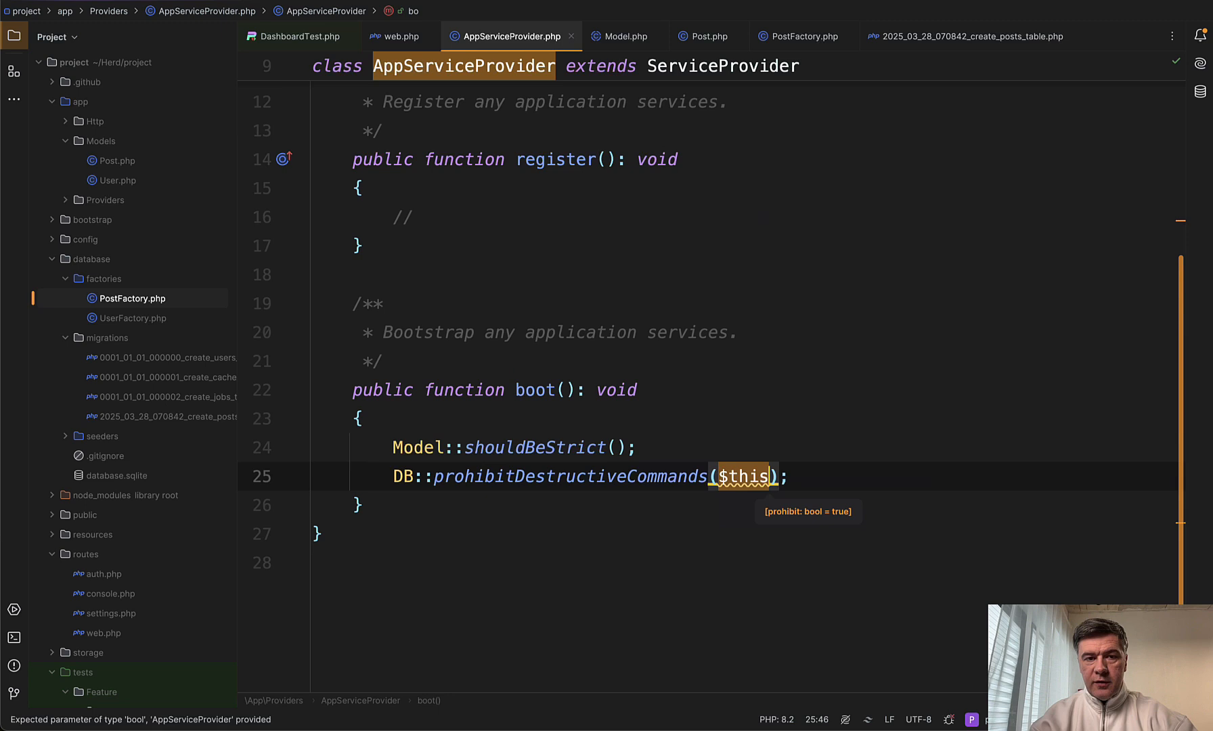
{"action": "type", "text": "->app->isProduction("}
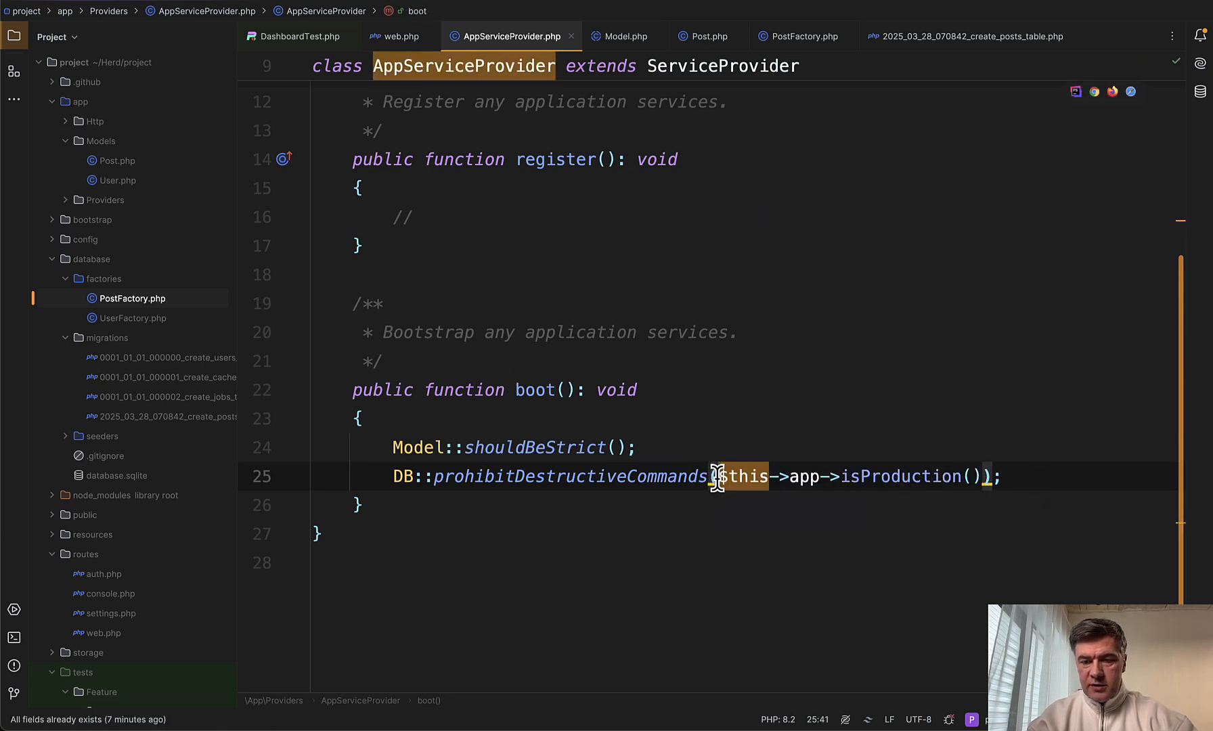
{"action": "key", "text": "Up"}
{"action": "key", "text": "Left"}
{"action": "key", "text": "Left"}
{"action": "type", "text": "$this->app->isProduction()"}
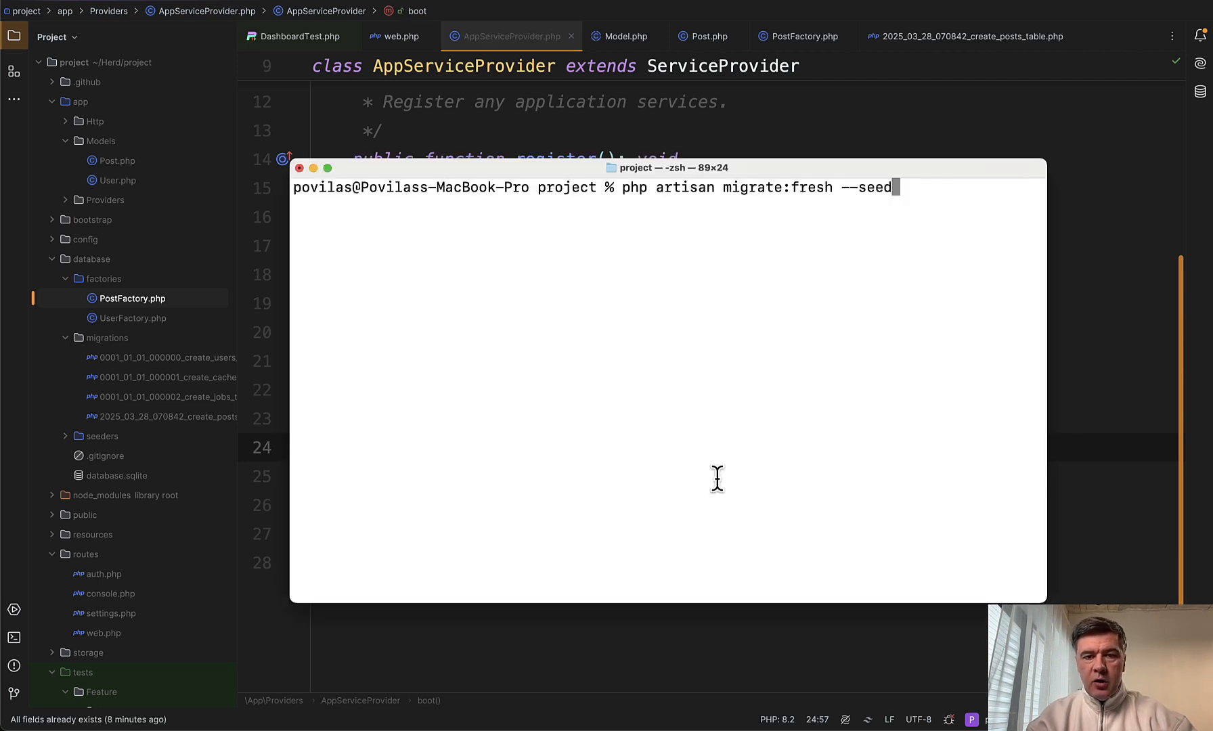
Run migrate:fresh --seed, set APP_ENV to production in .env, and rerun it to get the prohibited warning
{"action": "key", "text": "Return"}
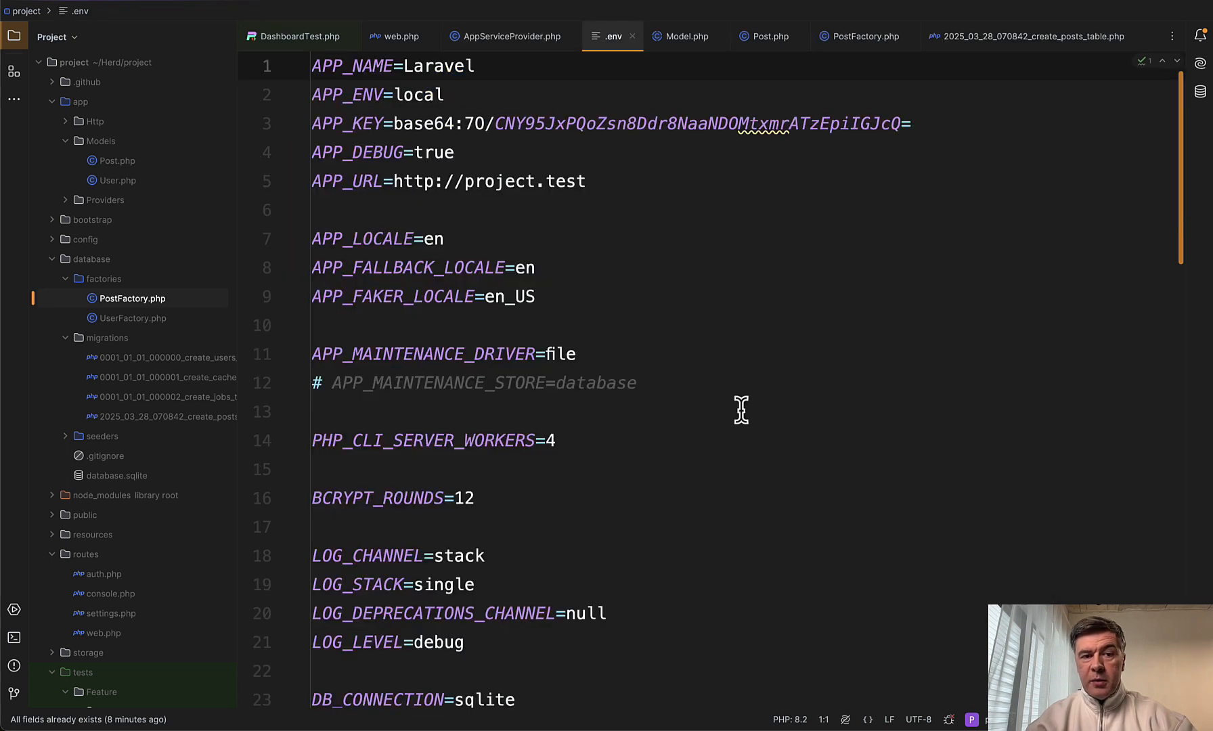
{"action": "double_click", "coordinate": [425, 92]}
{"action": "type", "text": "prod"}
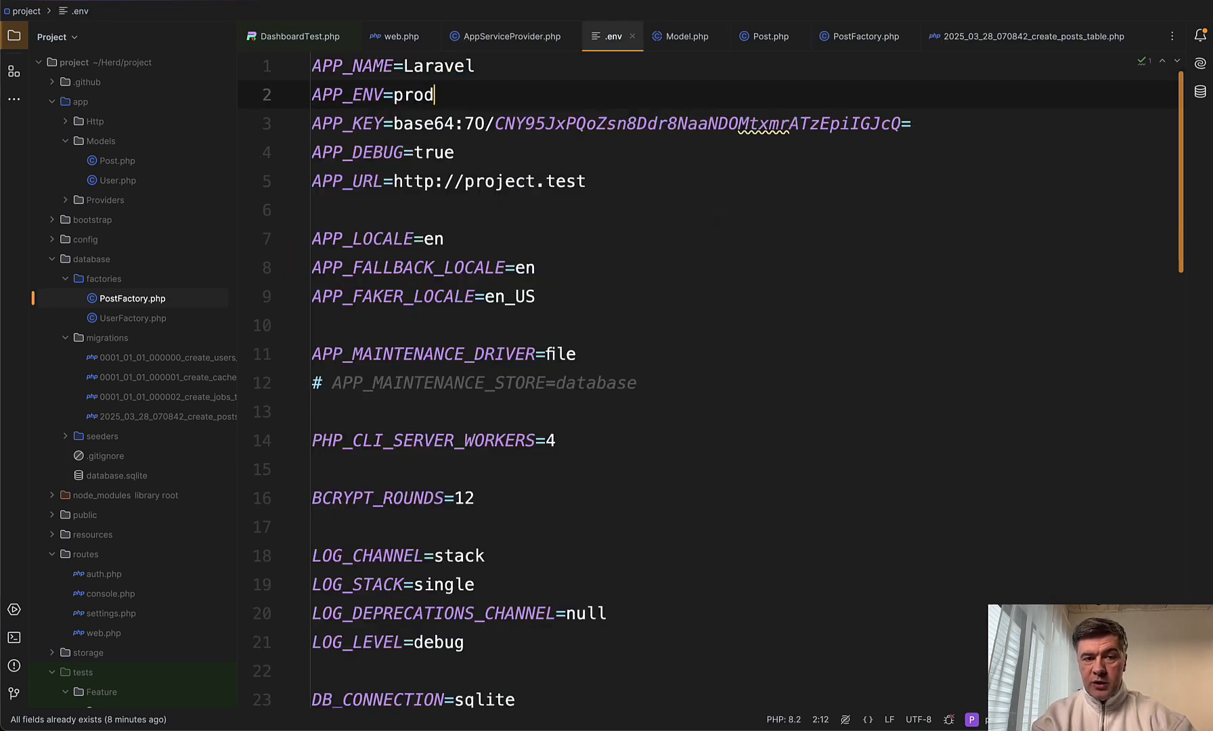
{"action": "type", "text": "uction"}
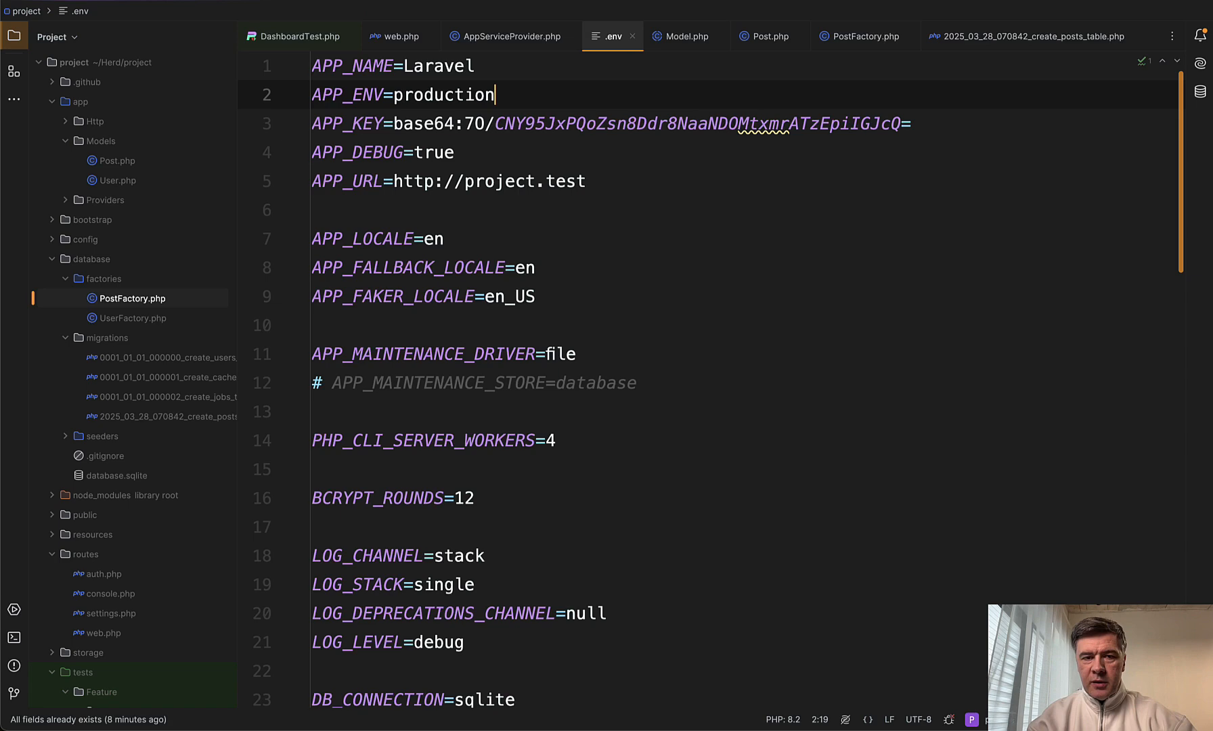
{"action": "key", "text": "super+Tab"}
{"action": "key", "text": "Up"}
{"action": "key", "text": "Return"}
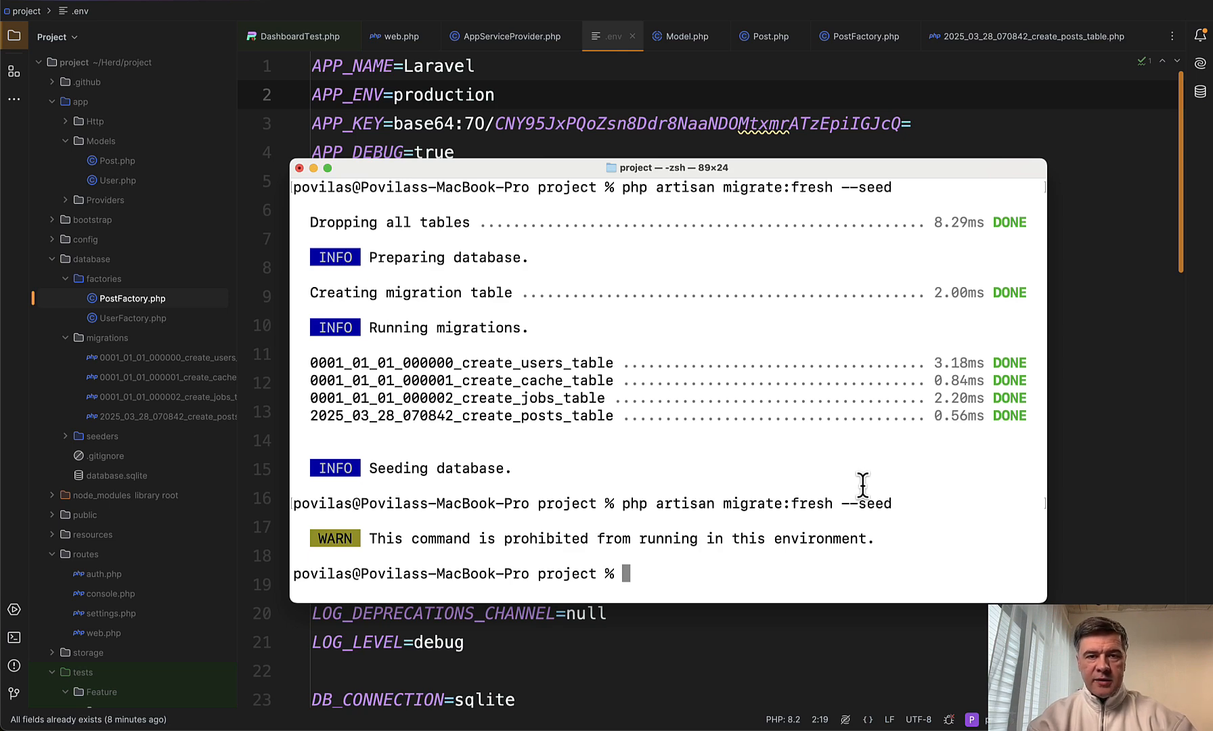
Jump from AppServiceProvider to the framework's prohibitDestructiveCommands definition in DB.php
{"action": "key", "text": "super+Tab"}
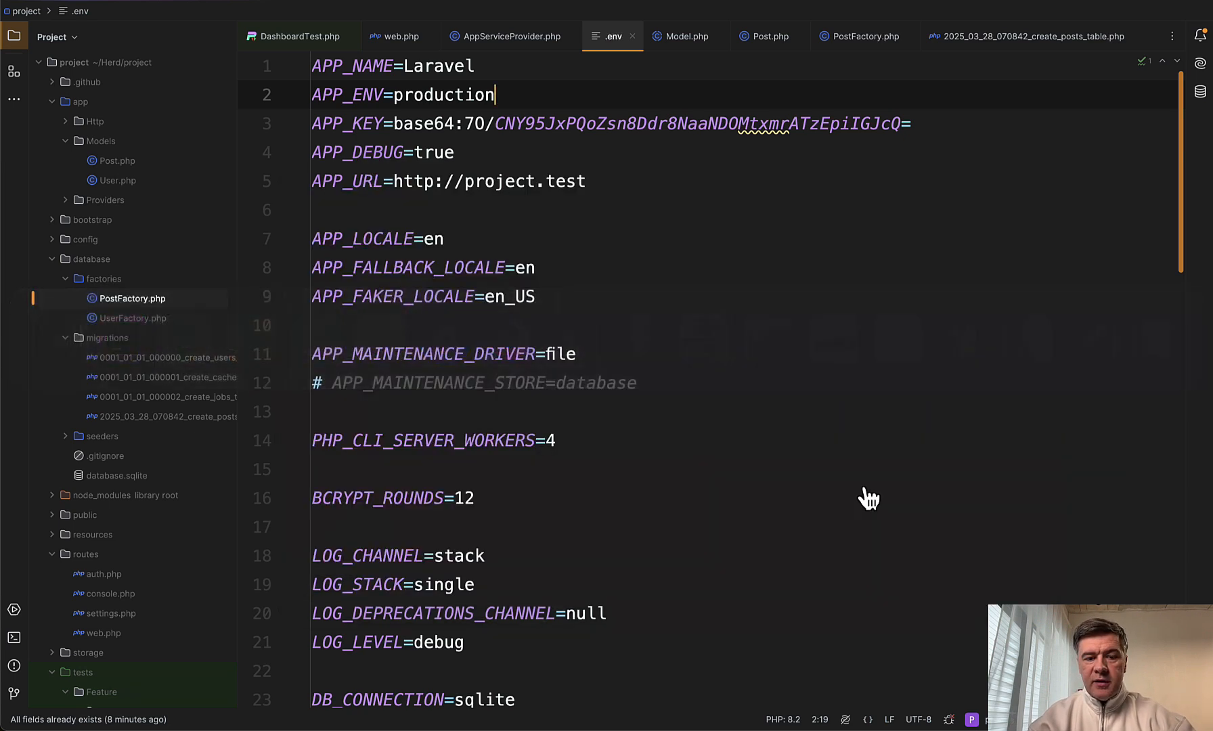
{"action": "key", "text": "ctrl+Tab"}
{"action": "left_click", "coordinate": [475, 478], "text": "super"}
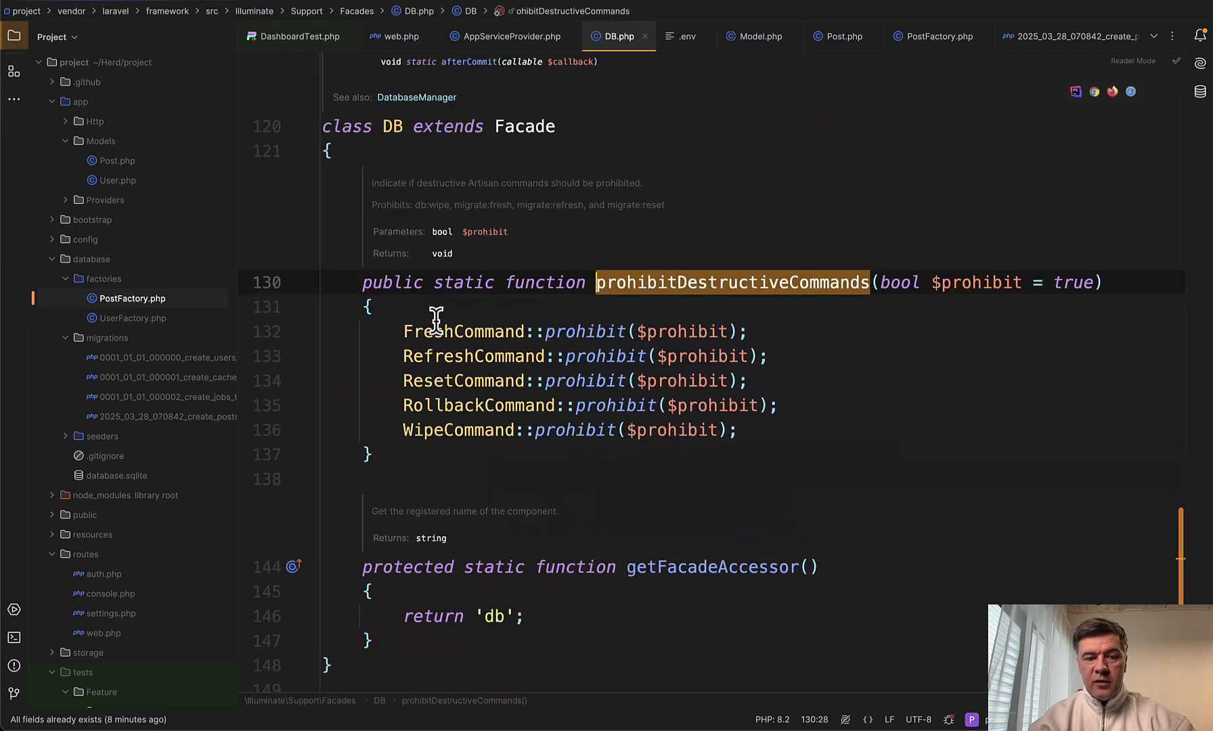
Review the blocked Fresh, Refresh, Reset, Rollback and Wipe command lines, then return to AppServiceProvider
{"action": "left_click", "coordinate": [425, 331]}
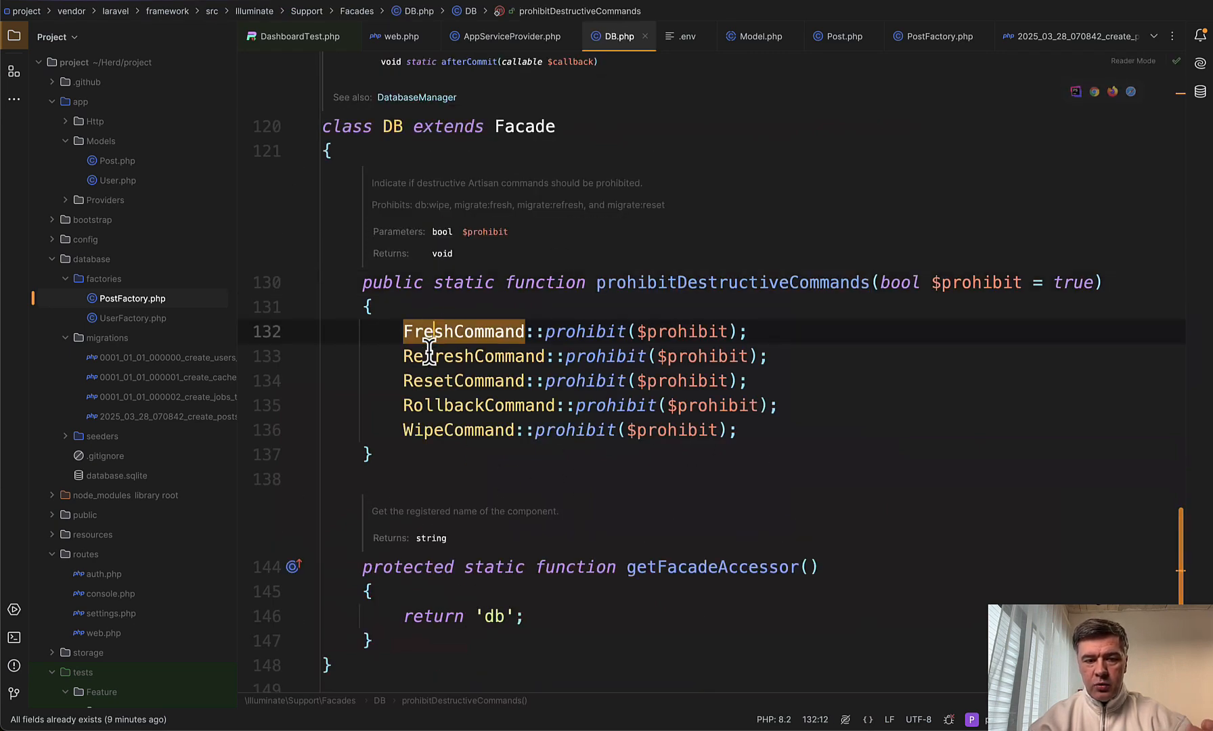
{"action": "left_click", "coordinate": [424, 356]}
{"action": "left_click", "coordinate": [427, 380]}
{"action": "left_click", "coordinate": [425, 406]}
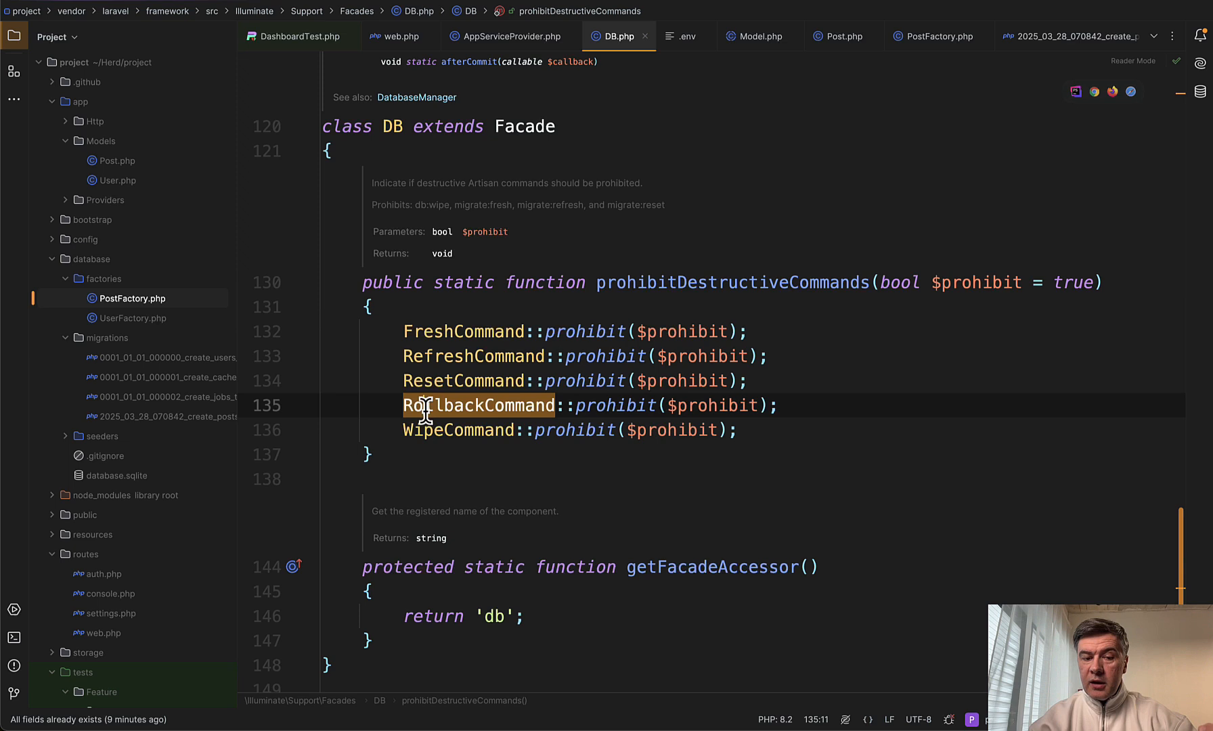
{"action": "left_click", "coordinate": [424, 431]}
{"action": "key", "text": "super+bracketleft"}
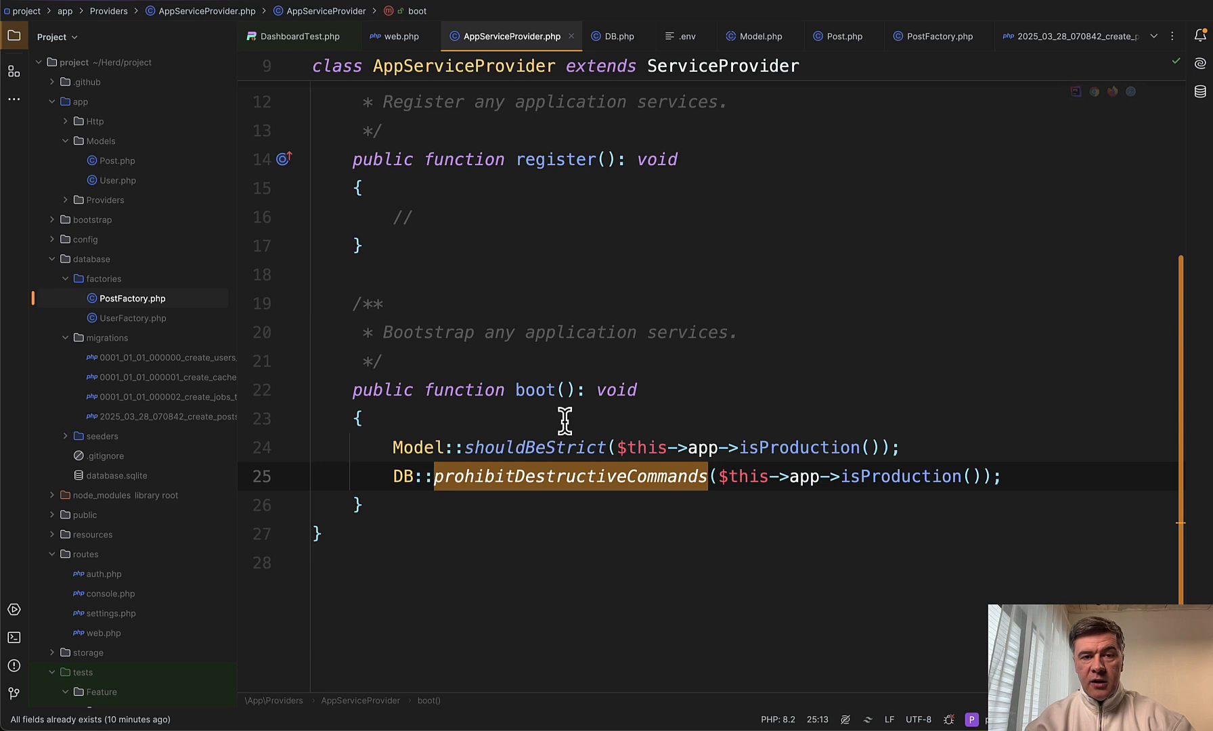
Locate tests/Feature in the Project tool window and open DashboardTest.php
{"action": "left_click", "coordinate": [414, 305]}
{"action": "scroll", "coordinate": [414, 305], "scroll_direction": "down", "scroll_amount": 1}
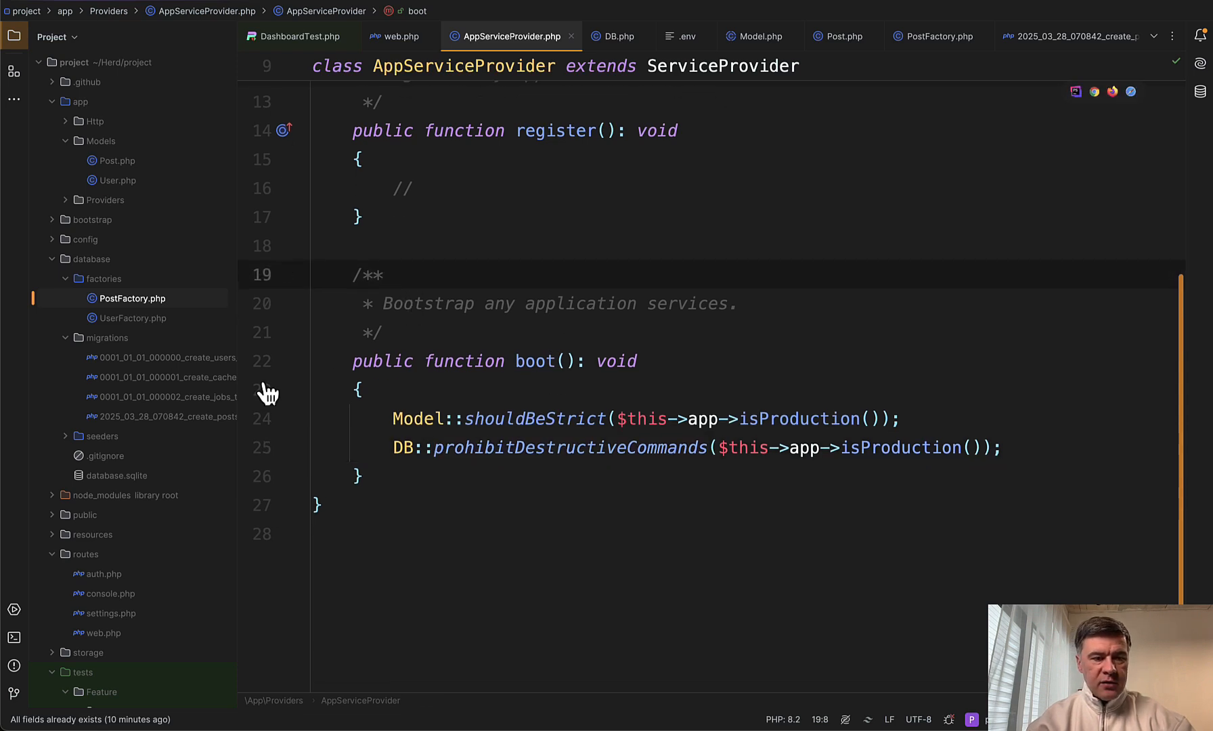
{"action": "scroll", "coordinate": [200, 425], "scroll_direction": "down", "scroll_amount": 10}
{"action": "scroll", "coordinate": [199, 425], "scroll_direction": "down", "scroll_amount": 5}
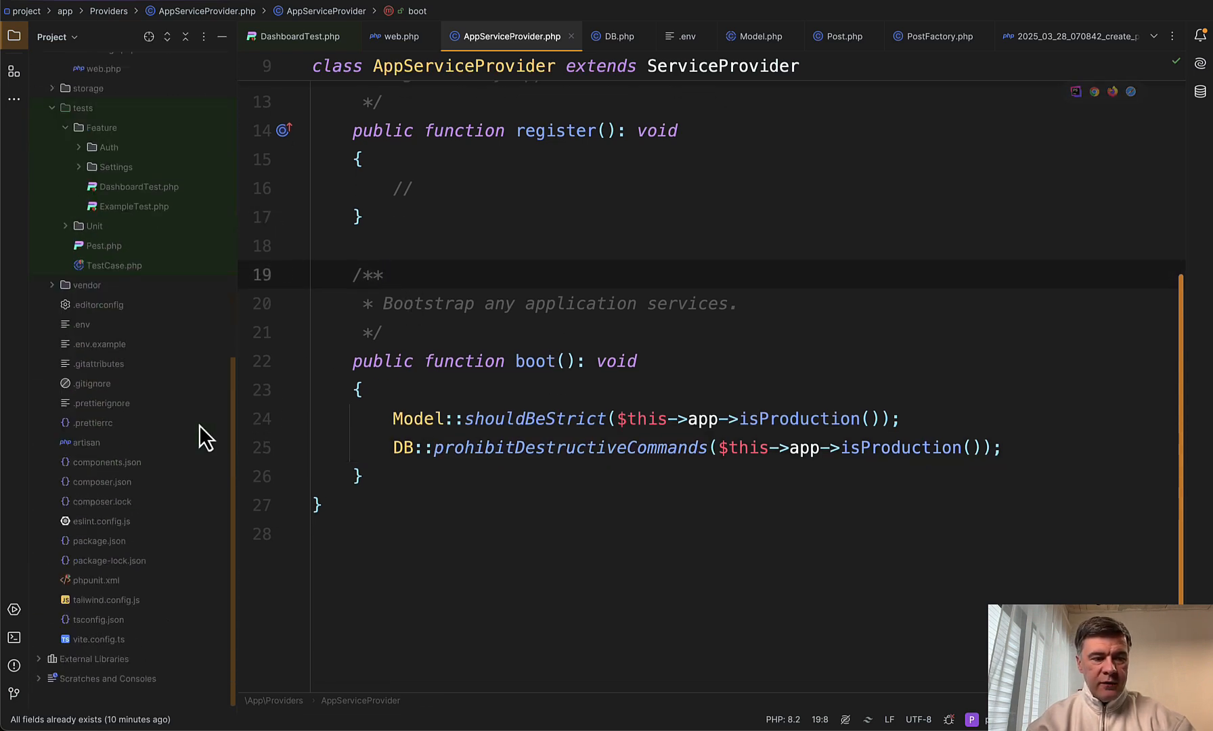
{"action": "left_click", "coordinate": [94, 109]}
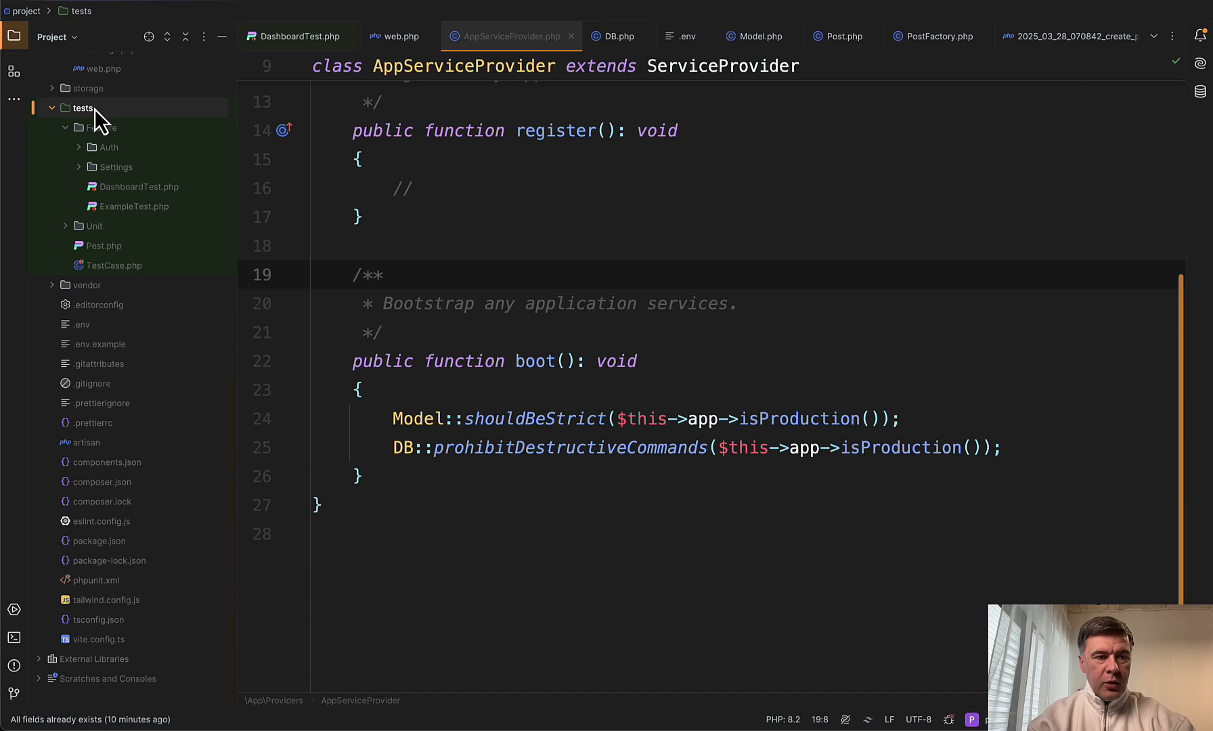
{"action": "key", "text": "shift+Down"}
{"action": "key", "text": "shift+Down"}
{"action": "key", "text": "shift+Down"}
{"action": "key", "text": "shift+Down"}
{"action": "key", "text": "shift+Down"}
{"action": "key", "text": "shift+Down"}
{"action": "key", "text": "shift+Down"}
{"action": "key", "text": "shift+Down"}
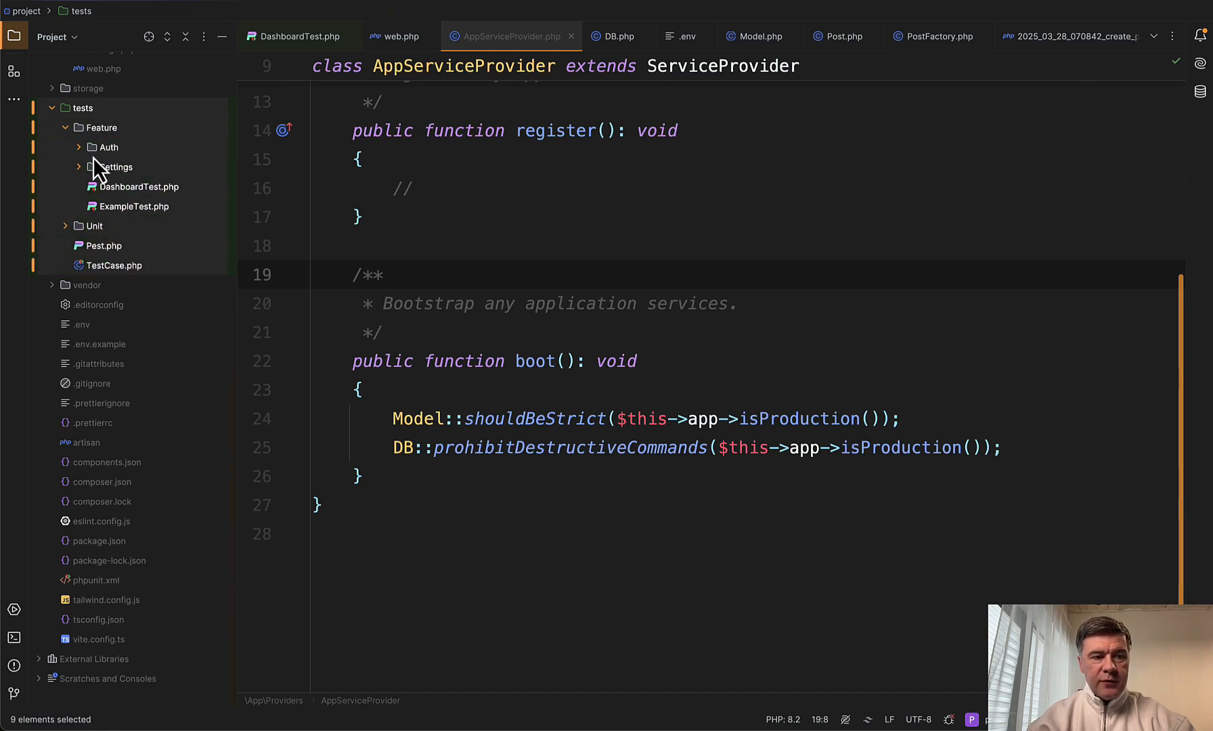
{"action": "double_click", "coordinate": [134, 188]}
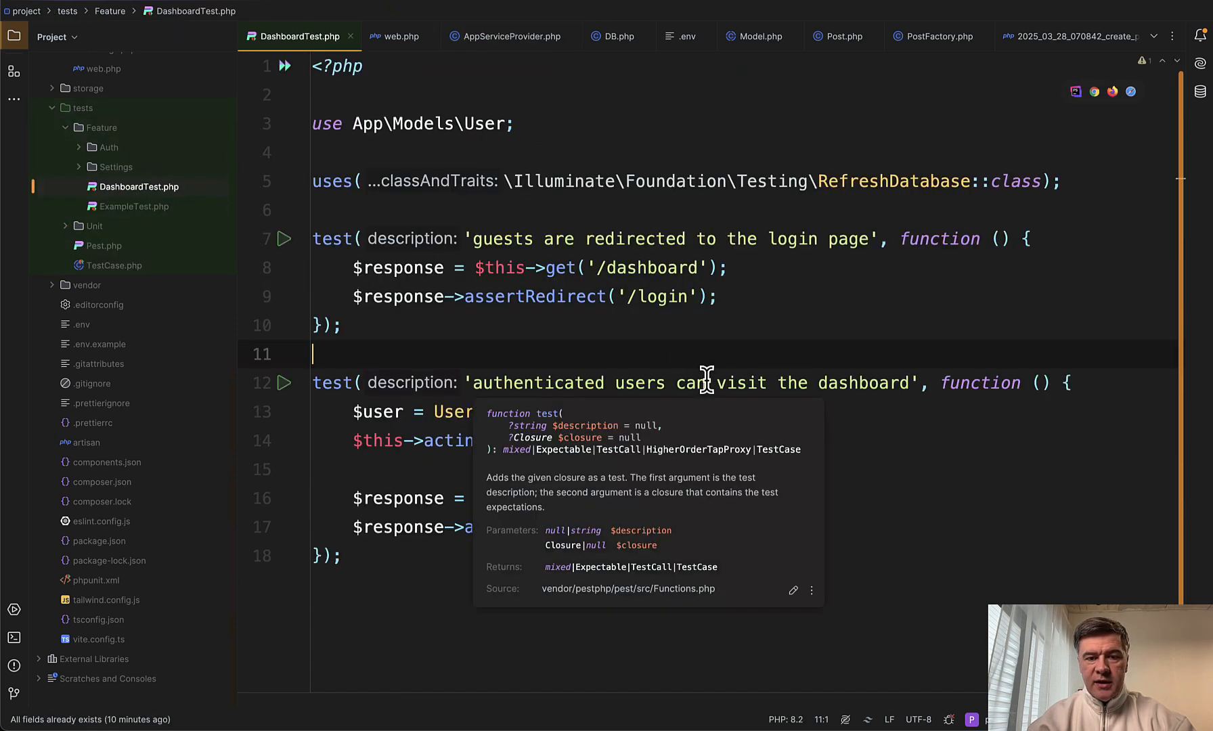
Review the first test on lines 7-10 and the RefreshDatabase trait on line 5
{"action": "left_click", "coordinate": [569, 328]}
{"action": "left_click_drag", "start_coordinate": [569, 327], "coordinate": [457, 239]}
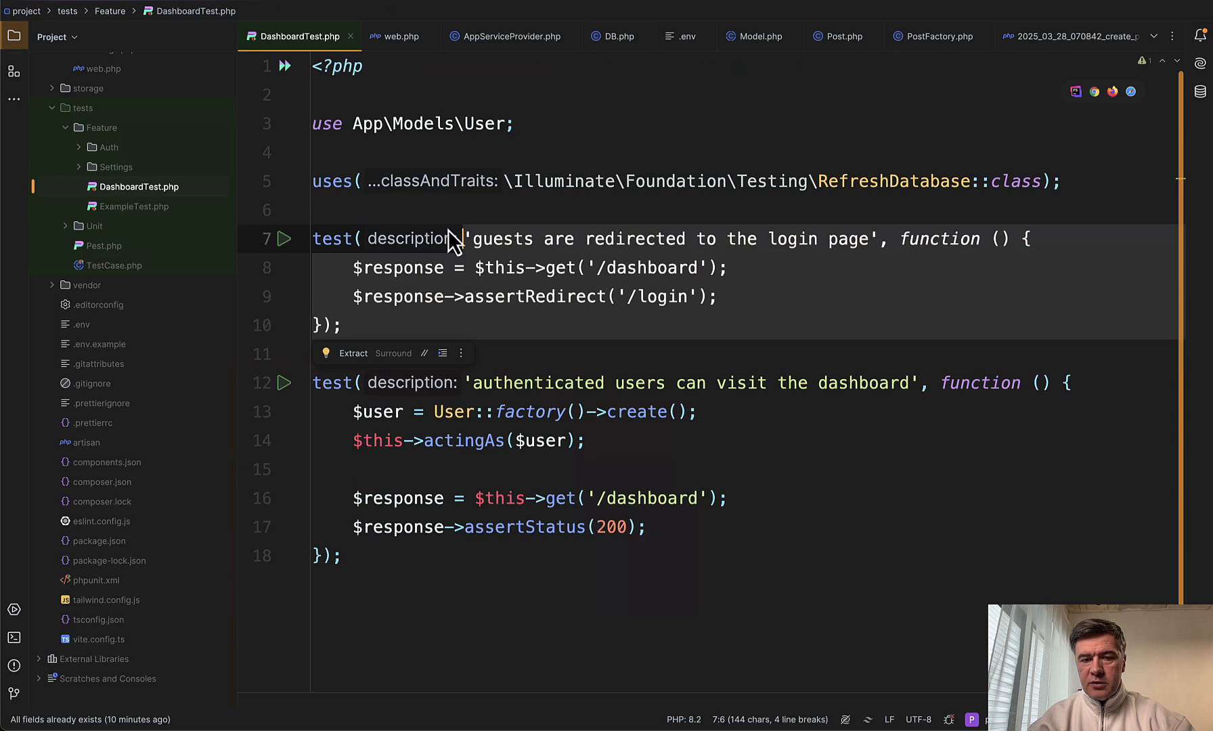
{"action": "left_click", "coordinate": [609, 470]}
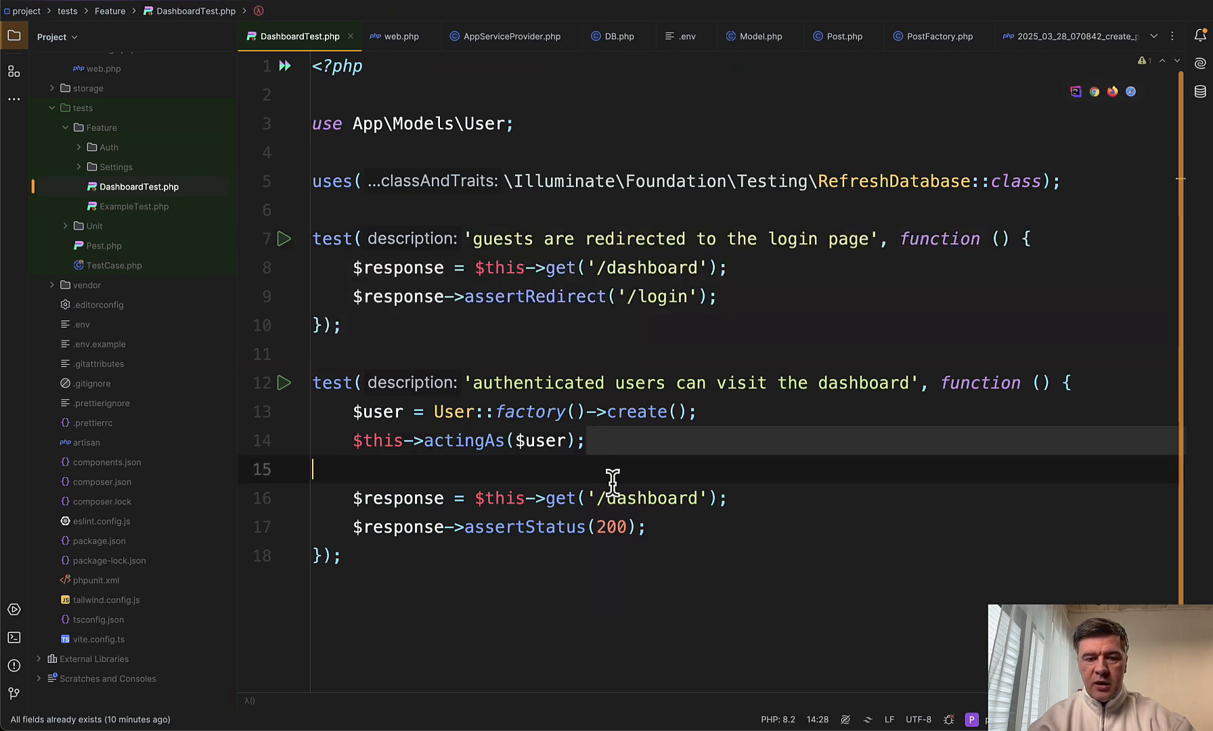
{"action": "left_click", "coordinate": [742, 572]}
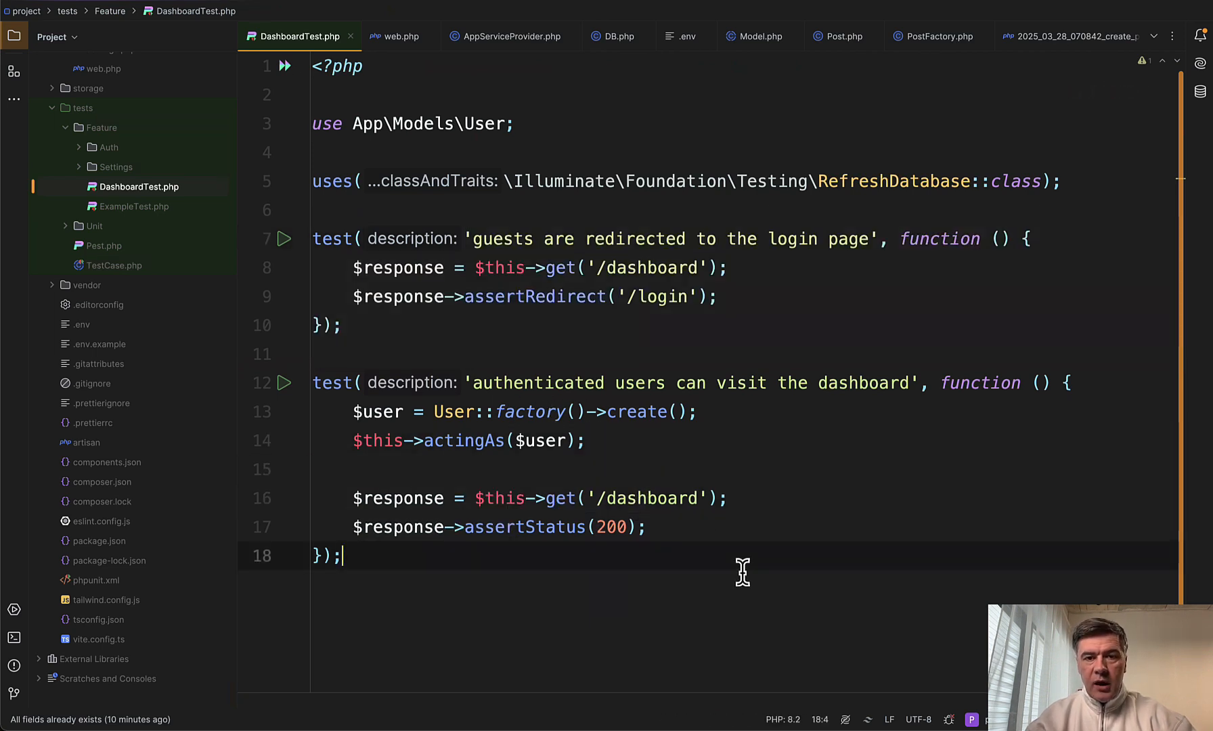
{"action": "left_click", "coordinate": [862, 183]}
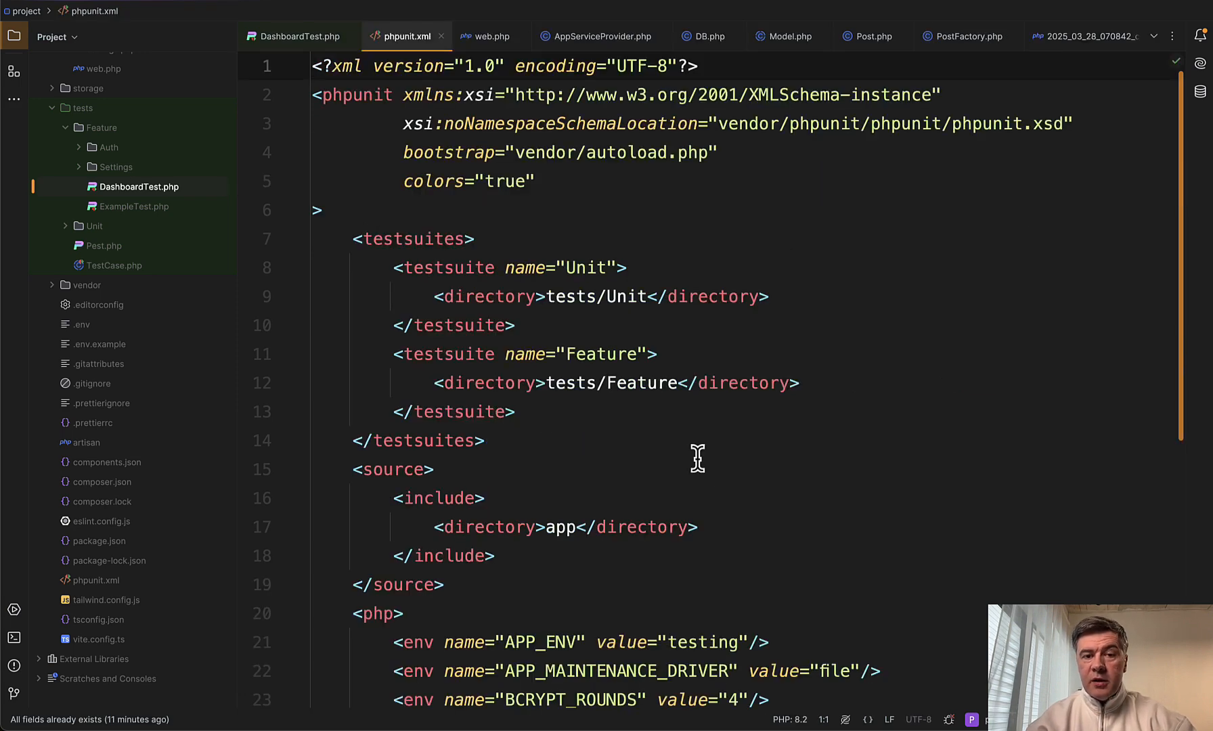
{"action": "scroll", "coordinate": [698, 458], "scroll_direction": "down", "scroll_amount": 2}
{"action": "scroll", "coordinate": [698, 458], "scroll_direction": "down", "scroll_amount": 5}
{"action": "scroll", "coordinate": [698, 458], "scroll_direction": "down", "scroll_amount": 3}
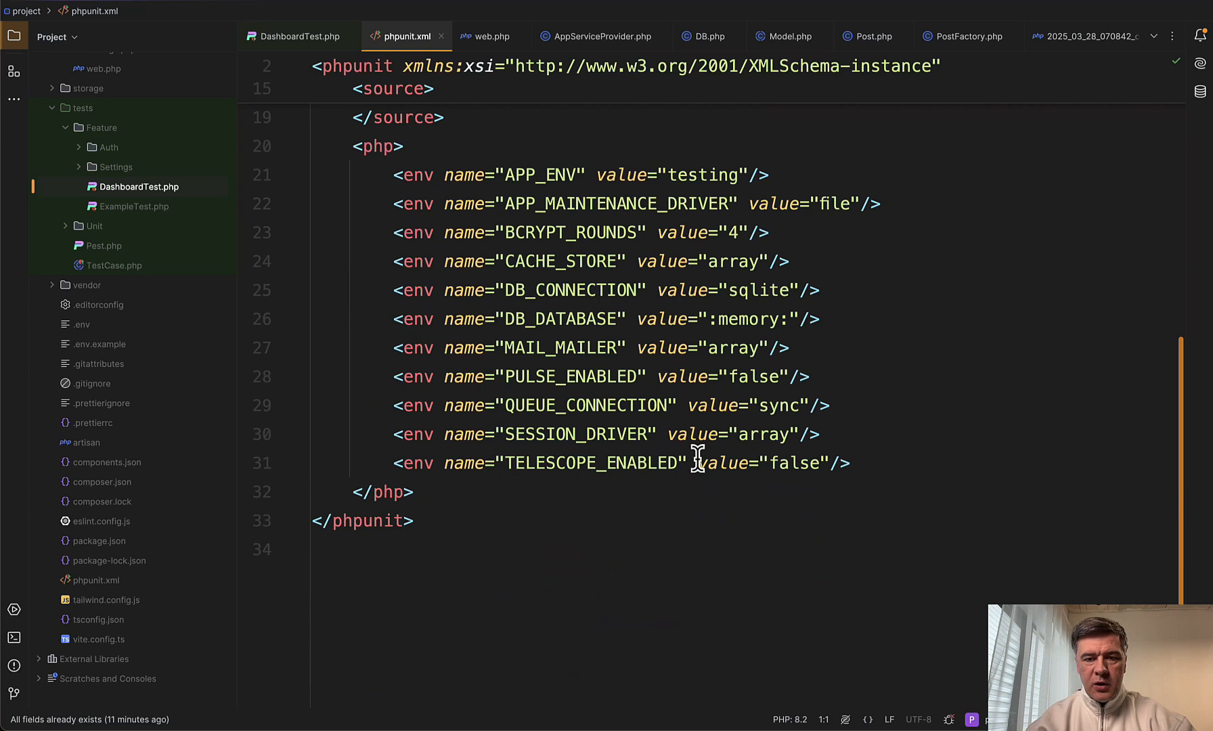
Review the DB_CONNECTION sqlite and DB_DATABASE :memory: lines in phpunit.xml
{"action": "left_click_drag", "start_coordinate": [834, 319], "coordinate": [618, 290]}
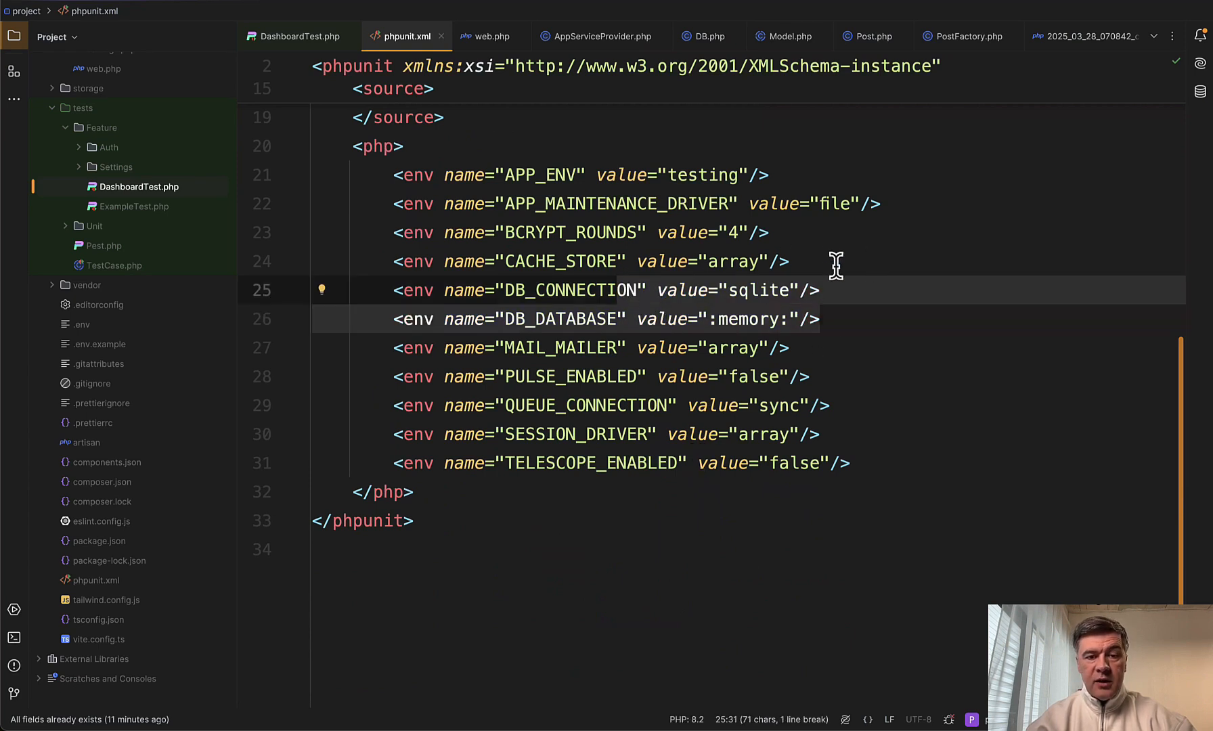
{"action": "left_click", "coordinate": [567, 290]}
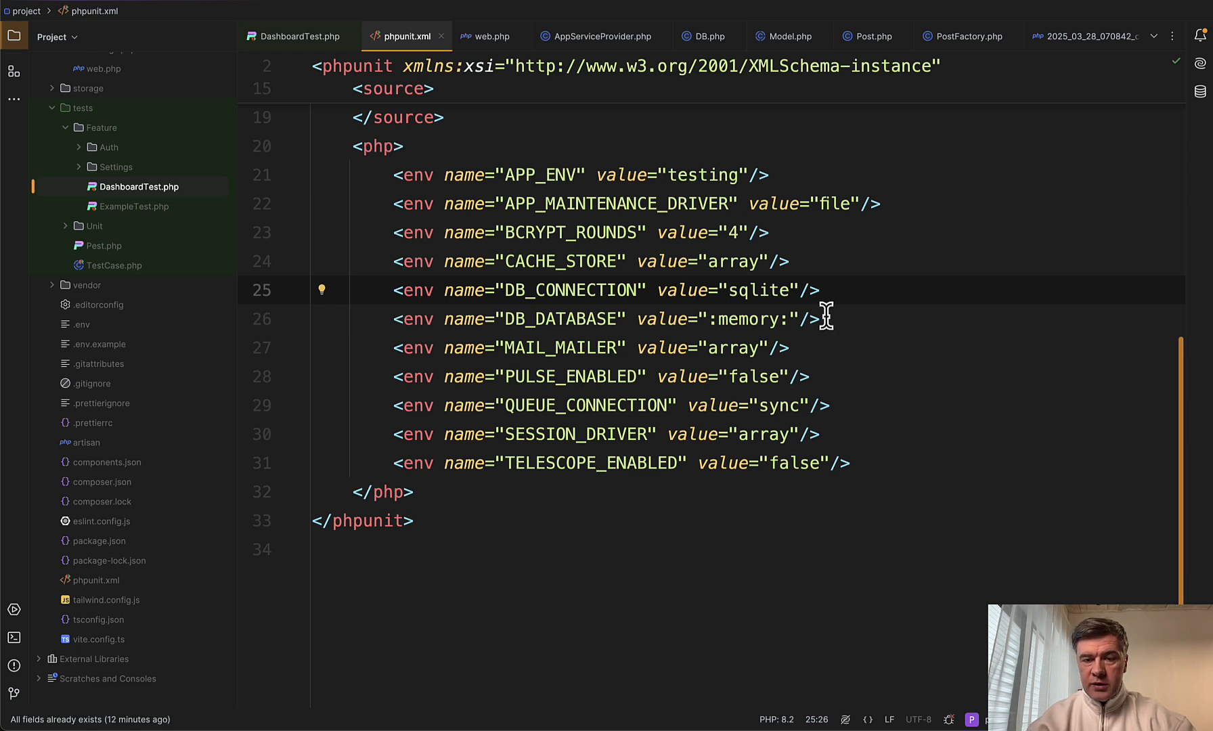
{"action": "left_click_drag", "start_coordinate": [824, 319], "coordinate": [686, 290]}
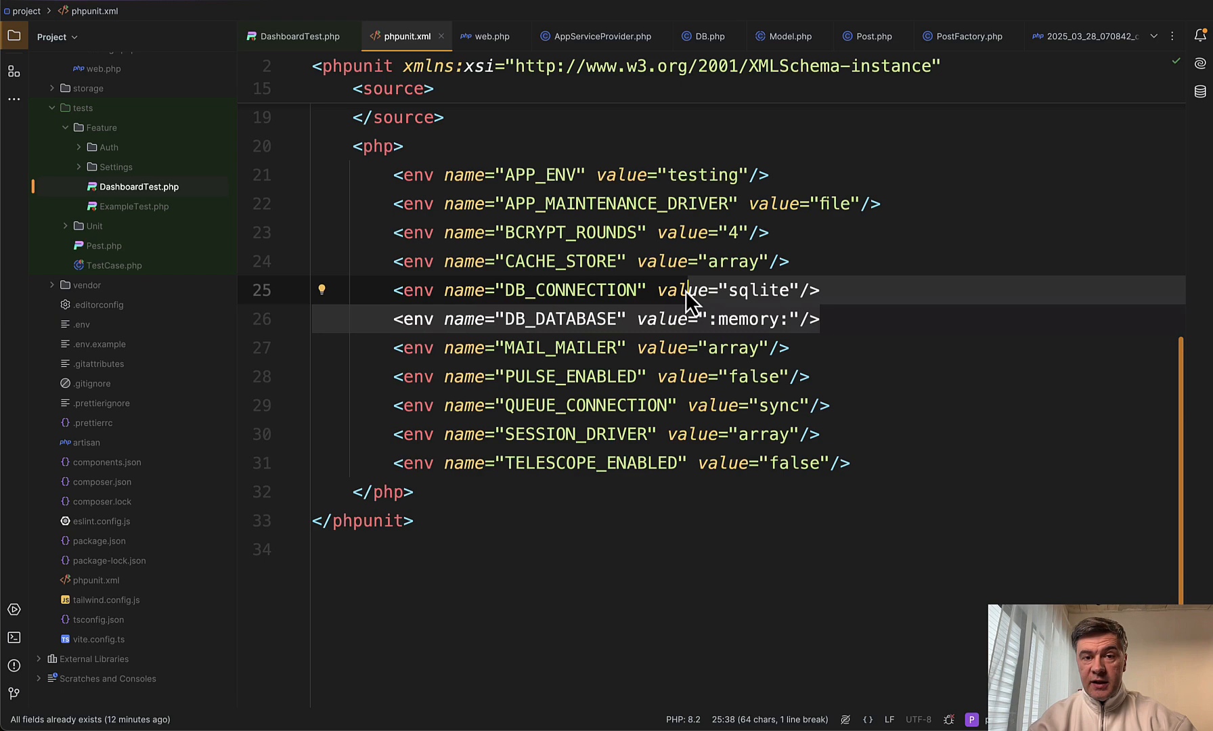
Run php artisan test in the terminal, passing all 27 tests, and return to phpunit.xml
{"action": "key", "text": "super+Tab"}
{"action": "key", "text": "Return"}
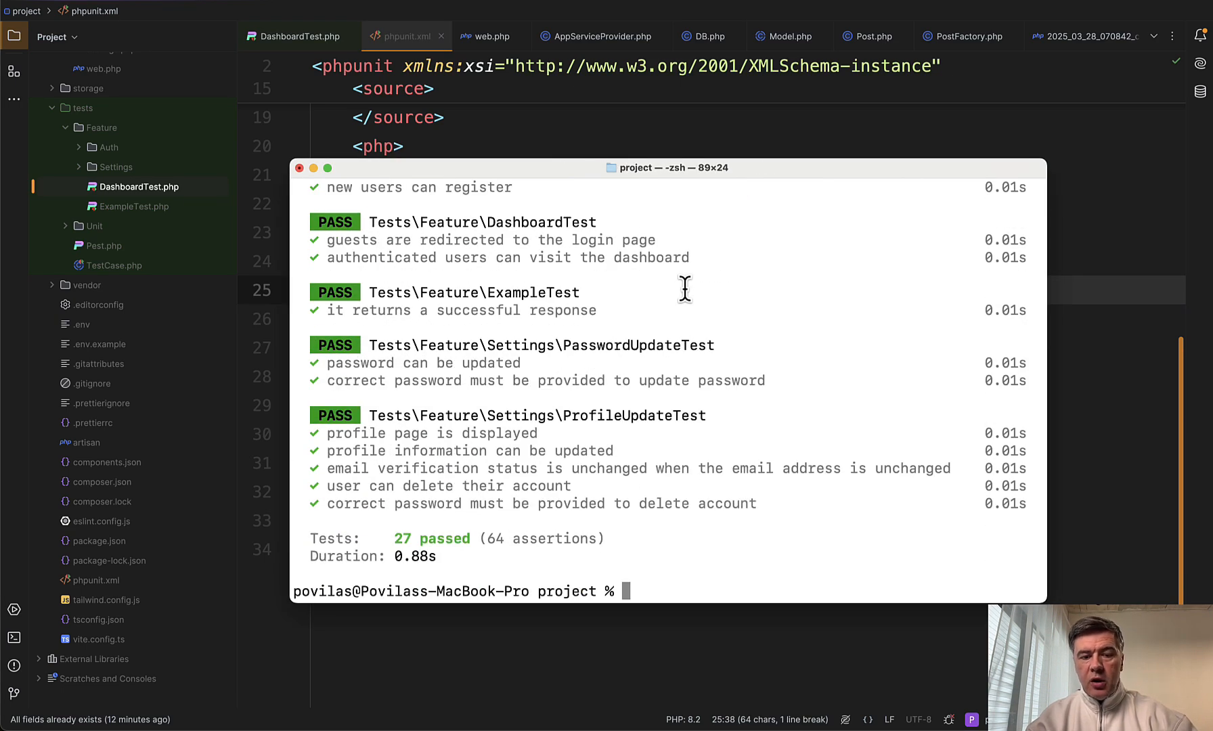
{"action": "key", "text": "super+Tab"}
{"action": "left_click", "coordinate": [568, 292]}
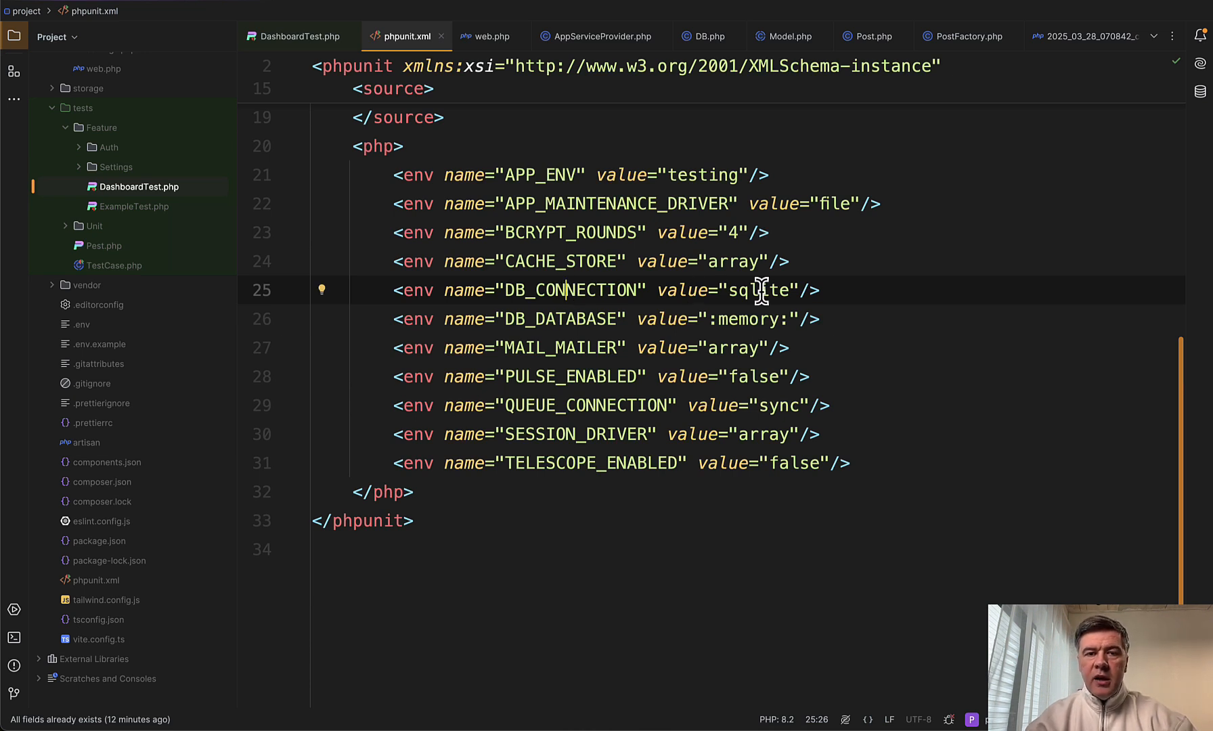
Change DB_CONNECTION to mysql and DB_DATABASE to project_test in phpunit.xml
{"action": "double_click", "coordinate": [760, 289]}
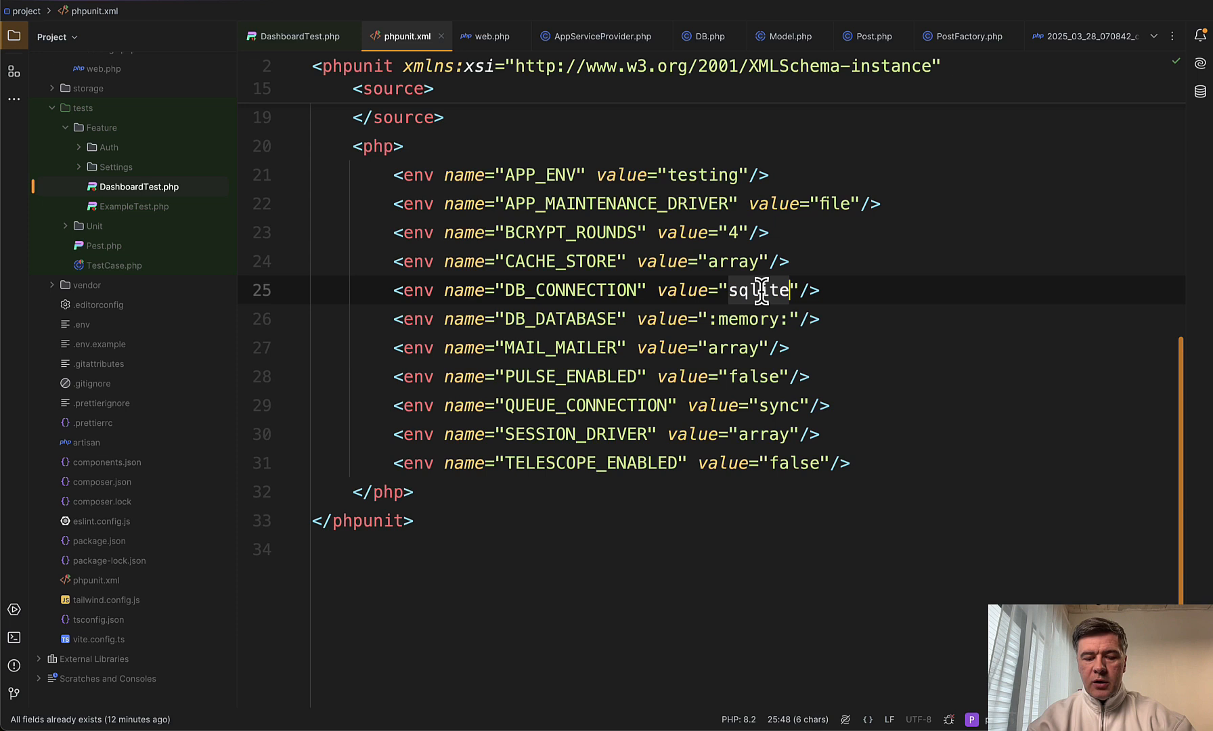
{"action": "type", "text": "mysql"}
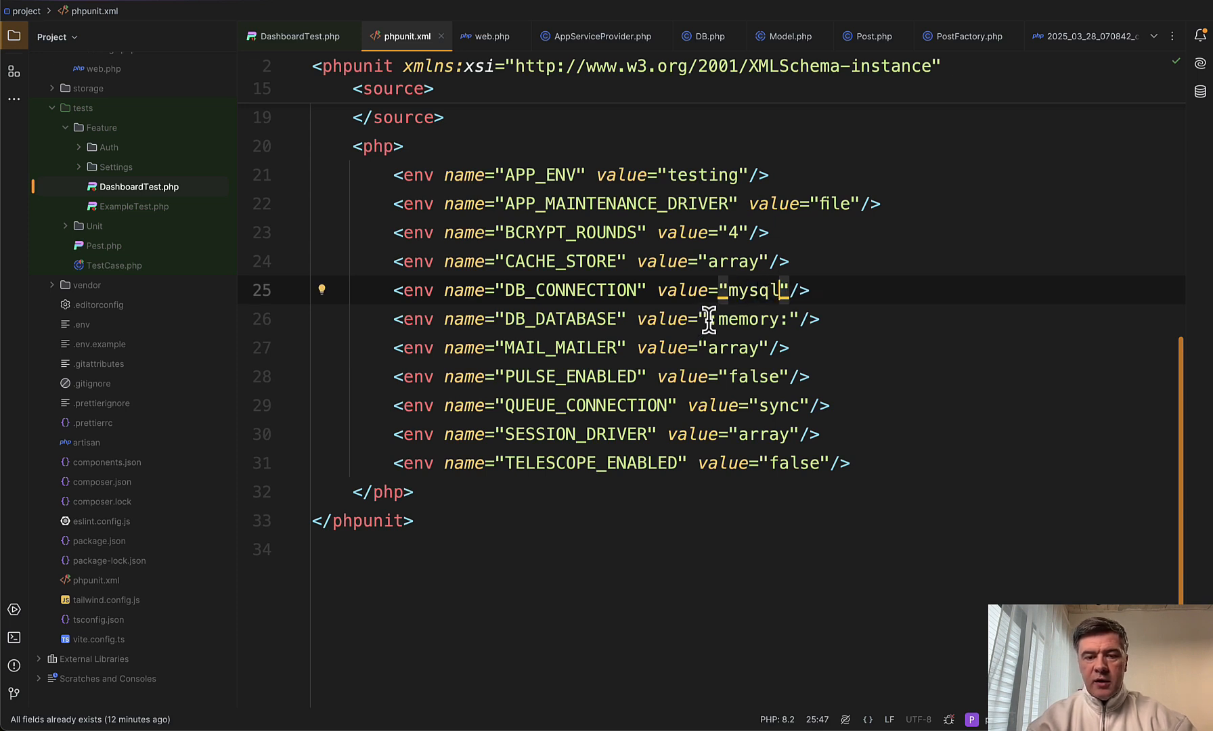
{"action": "double_click", "coordinate": [720, 318]}
{"action": "type", "text": "pro"}
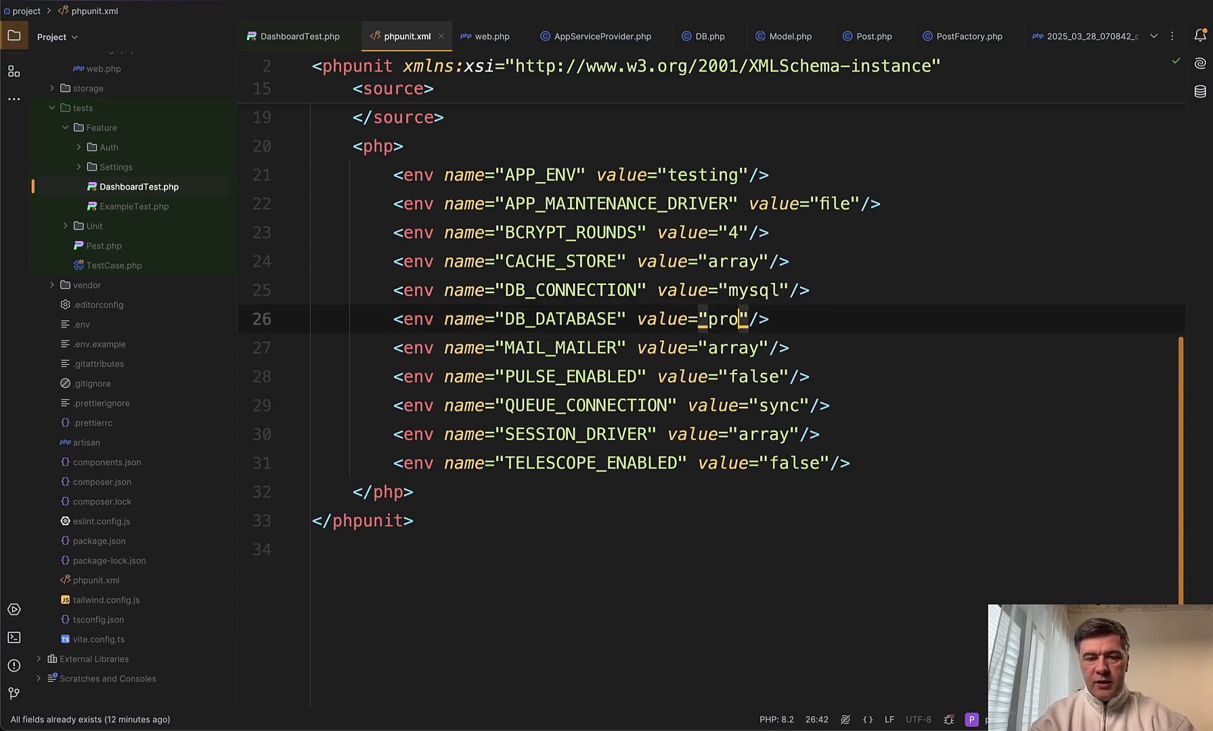
{"action": "type", "text": "ject_test"}
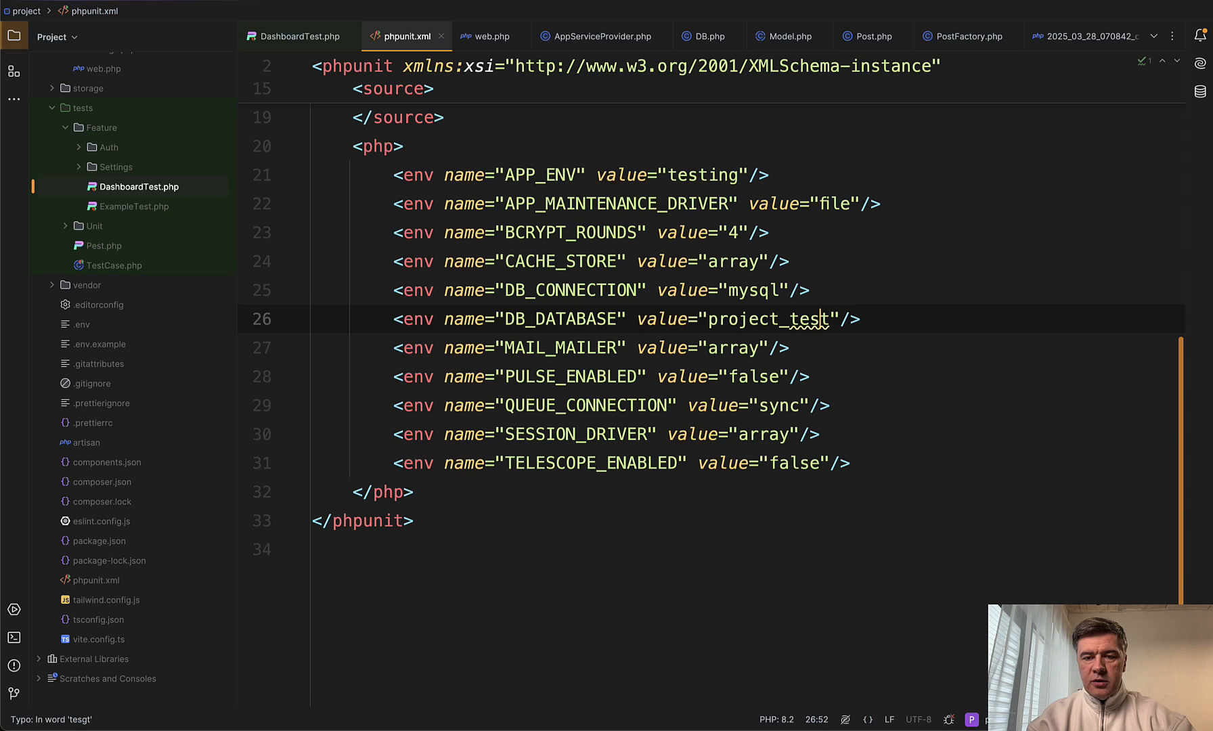
{"action": "key", "text": "Home"}
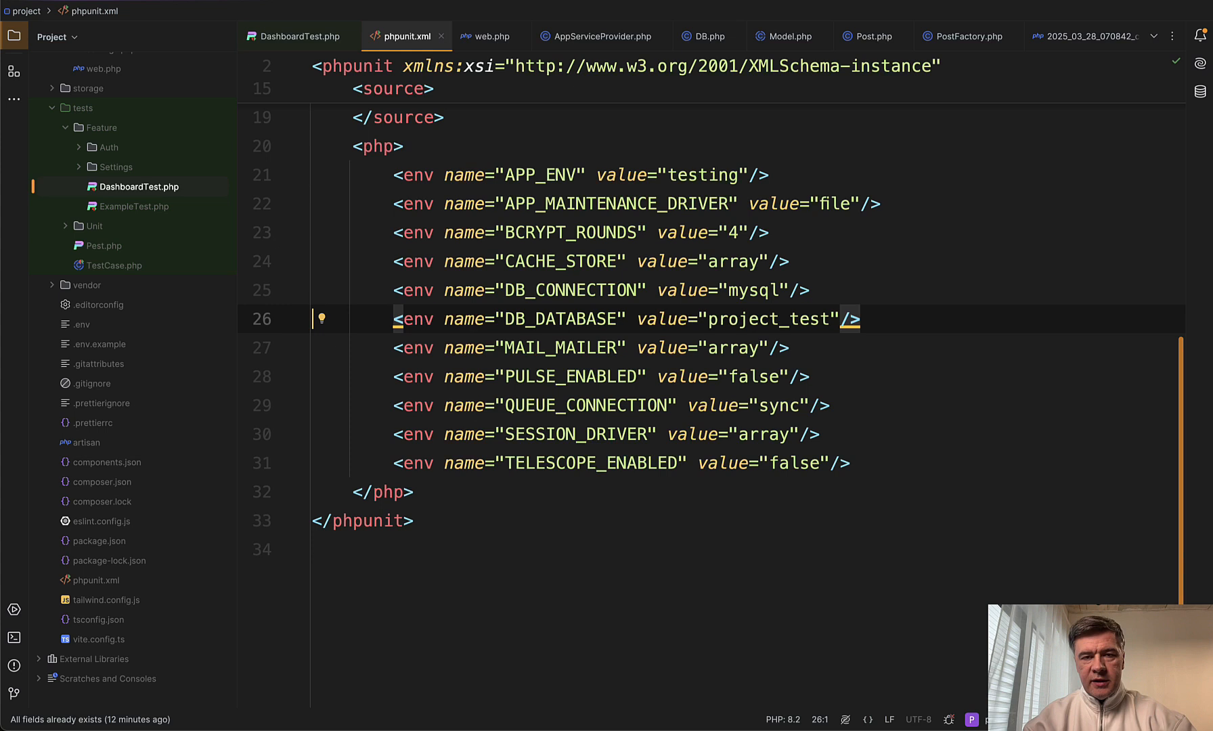
{"action": "left_click", "coordinate": [421, 491]}
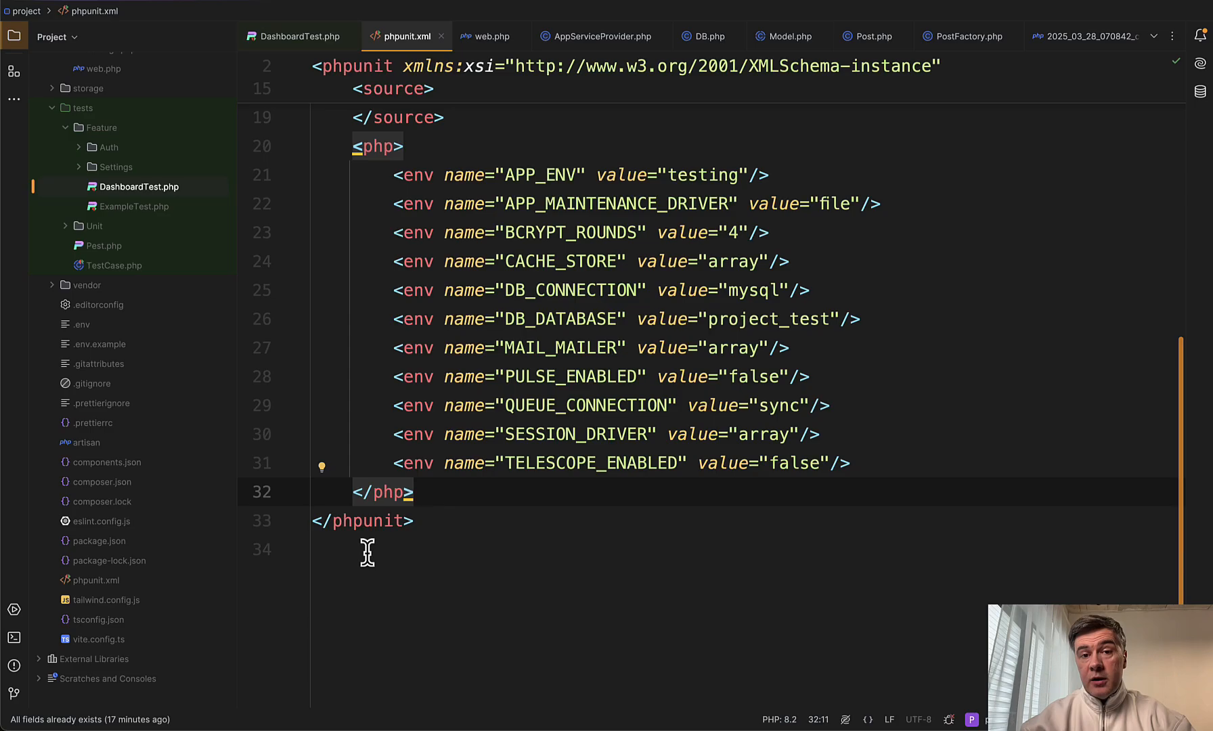
{"action": "key", "text": "super+Tab"}
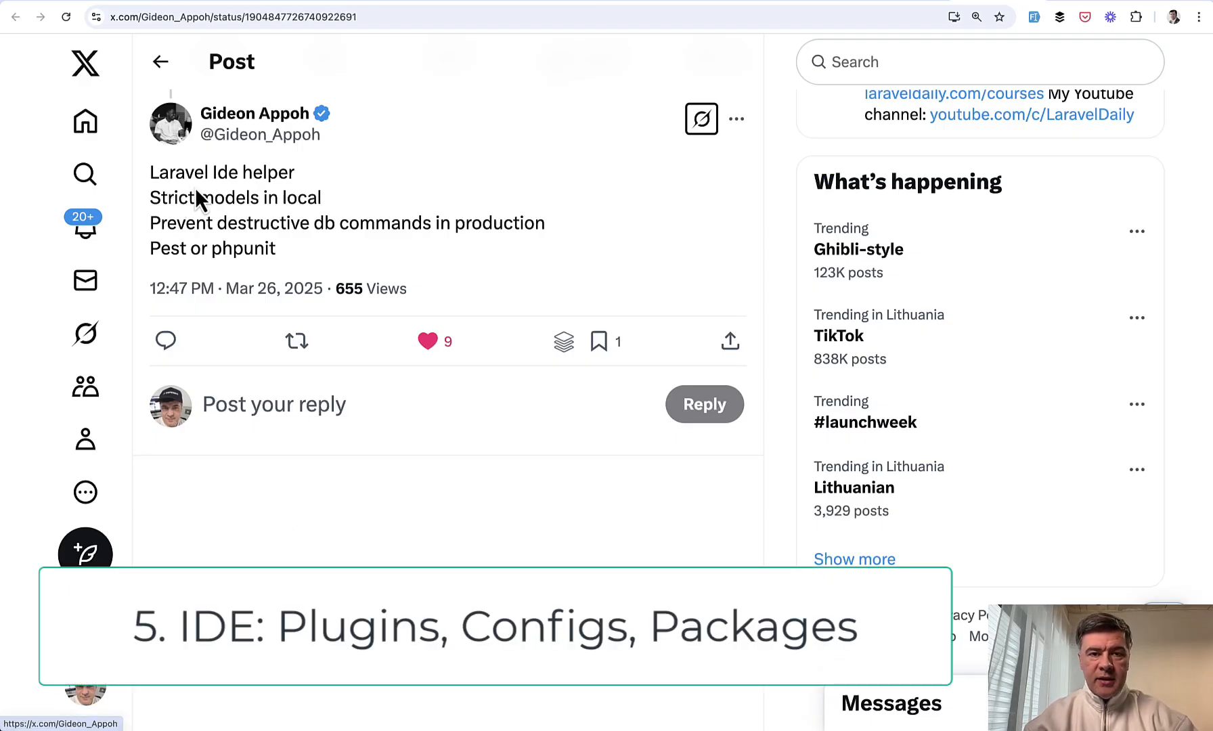
Read the post's Laravel IDE helper, LLM instructions and Cursor rules tips
{"action": "left_click_drag", "start_coordinate": [176, 173], "coordinate": [319, 180]}
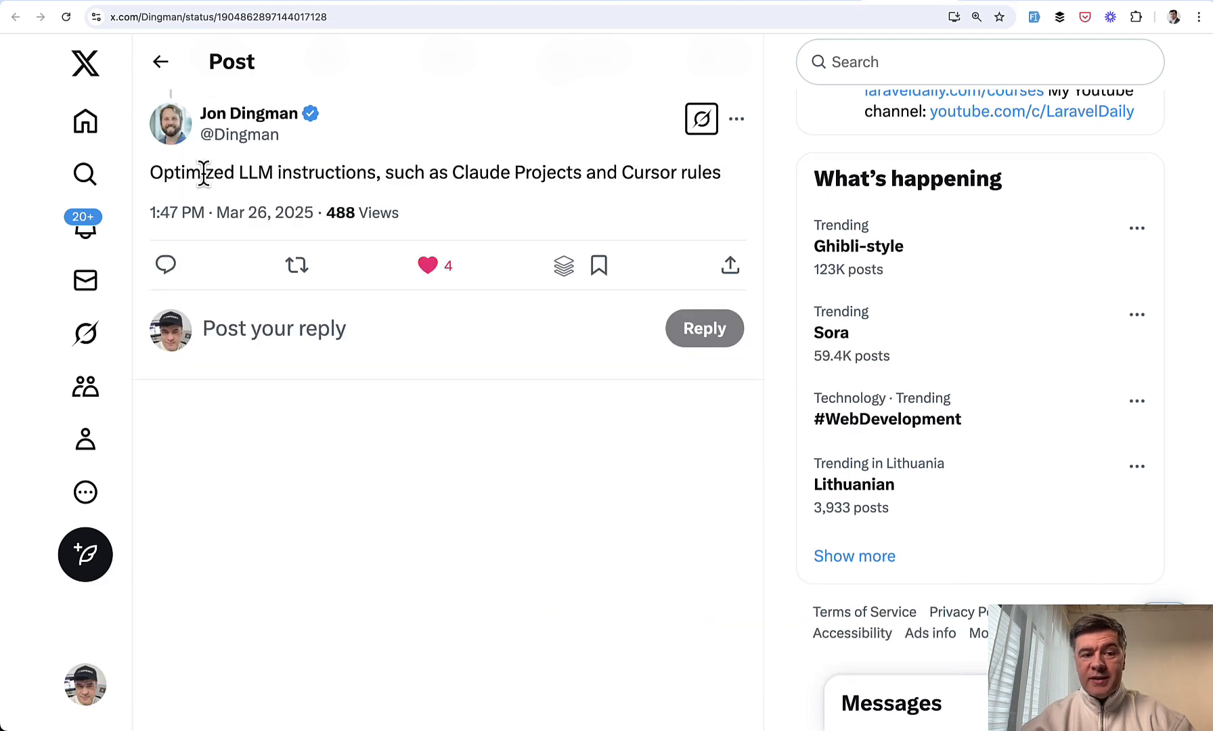
{"action": "left_click_drag", "start_coordinate": [204, 174], "coordinate": [447, 180]}
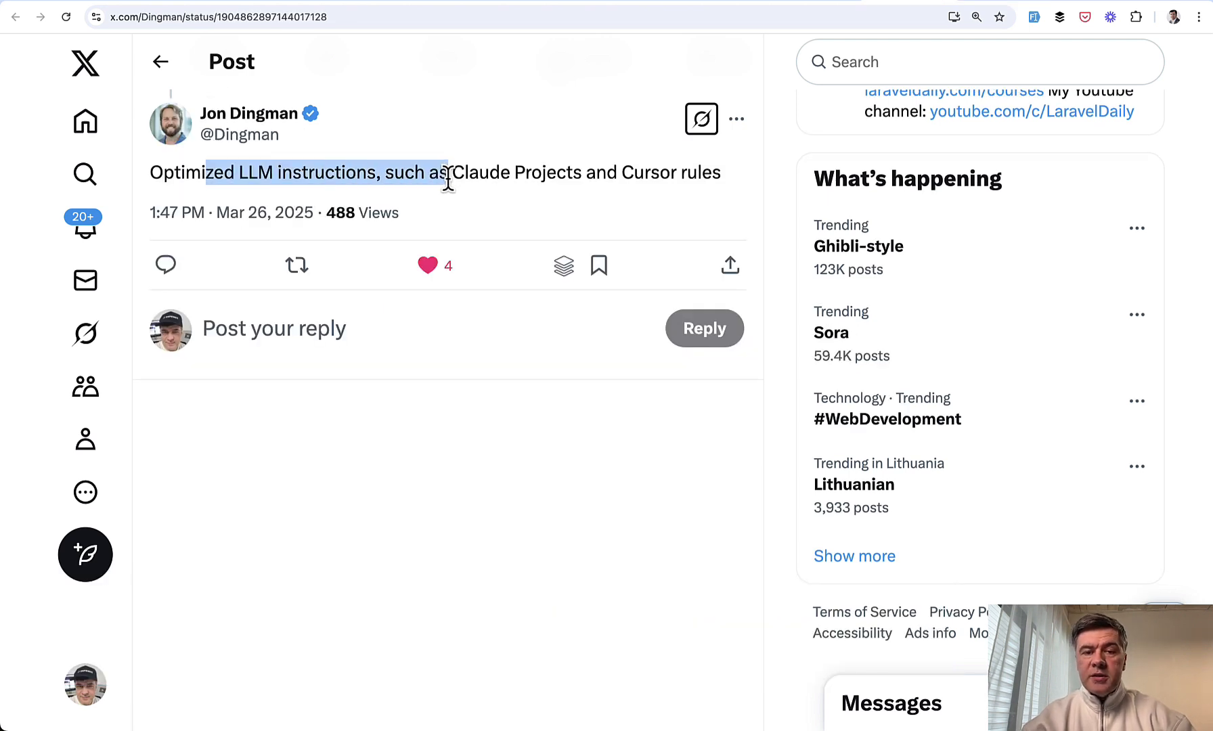
{"action": "left_click_drag", "start_coordinate": [585, 172], "coordinate": [697, 171]}
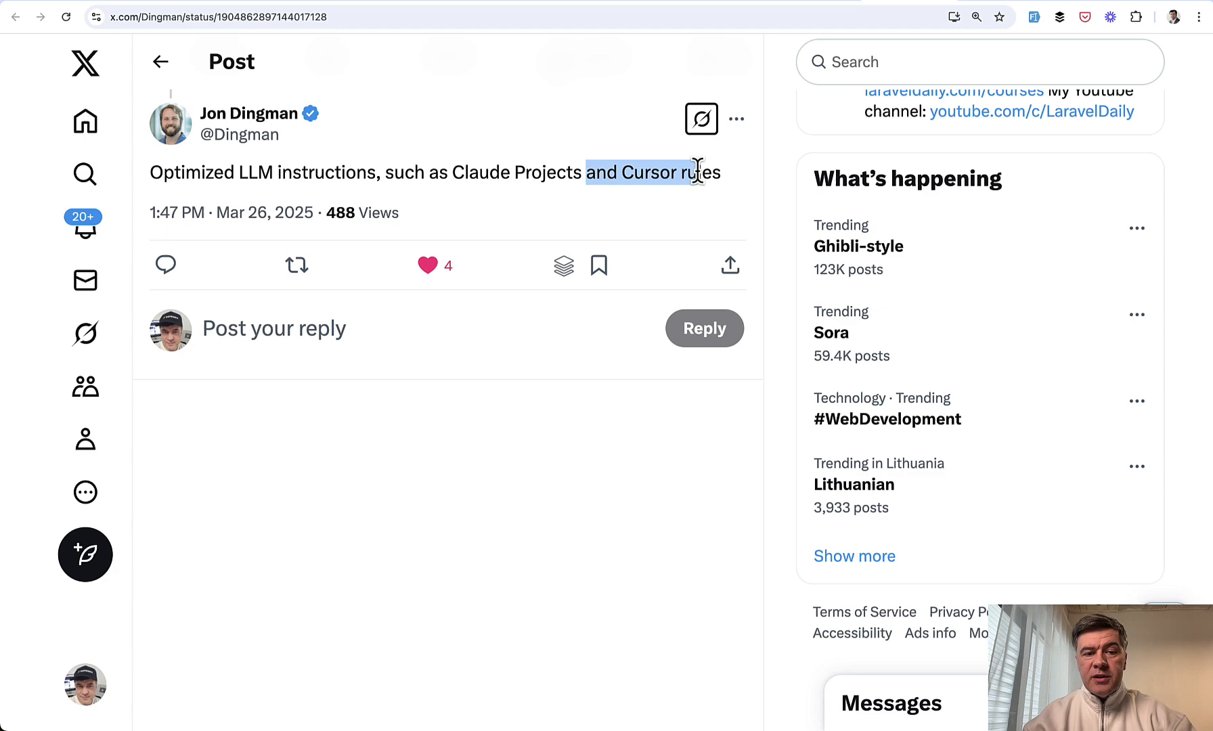
{"action": "key", "text": "super+Tab"}
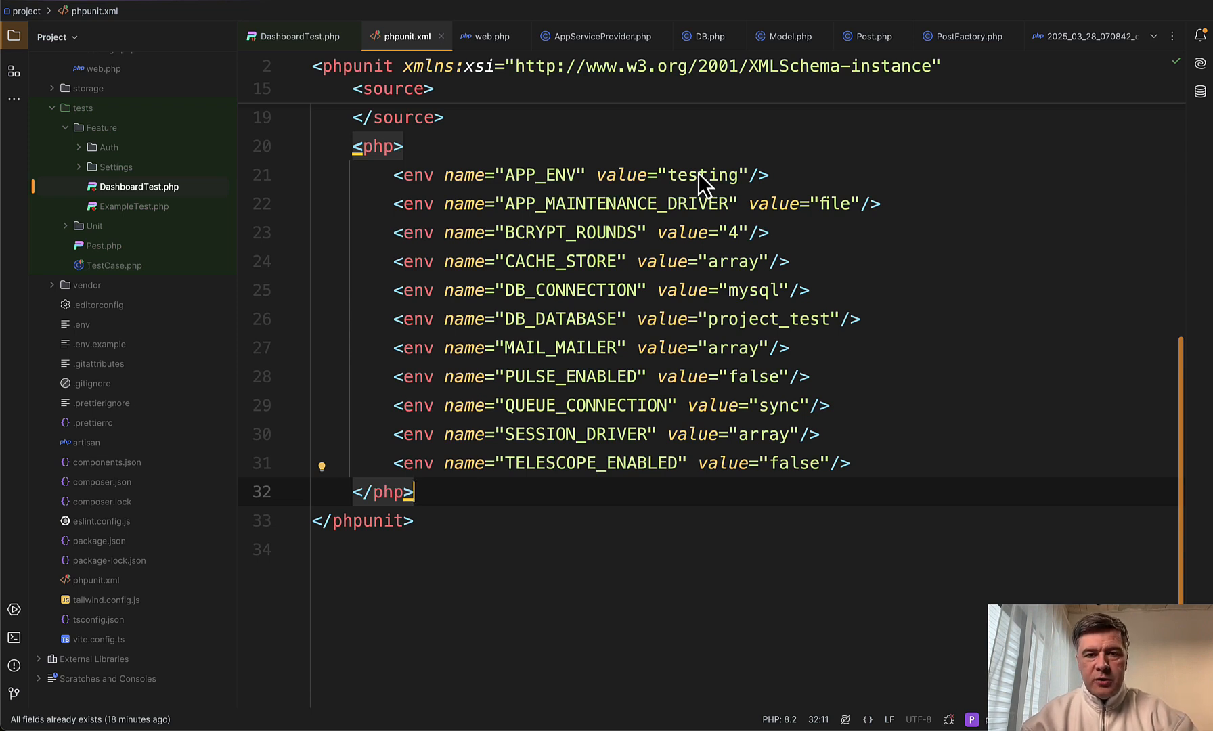
Return to the X thread and highlight the reply's mention of Pint
{"action": "key", "text": "super+Tab"}
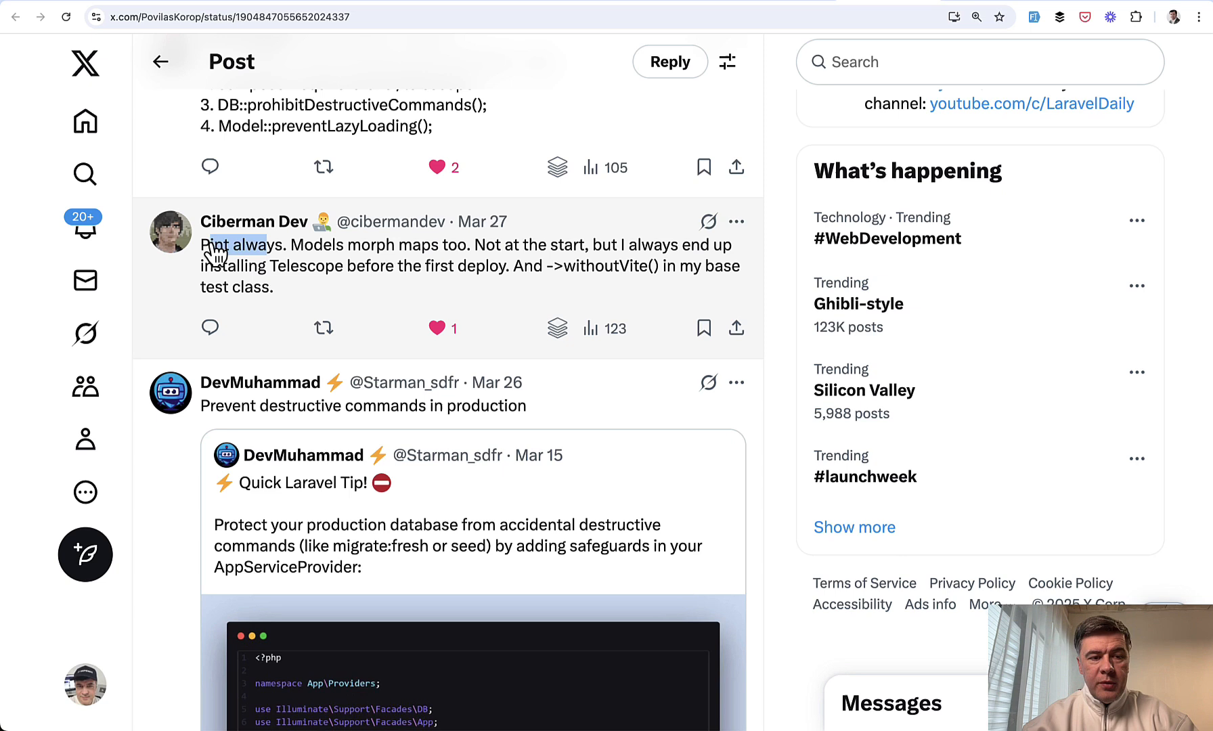
{"action": "left_click_drag", "start_coordinate": [202, 246], "coordinate": [269, 247]}
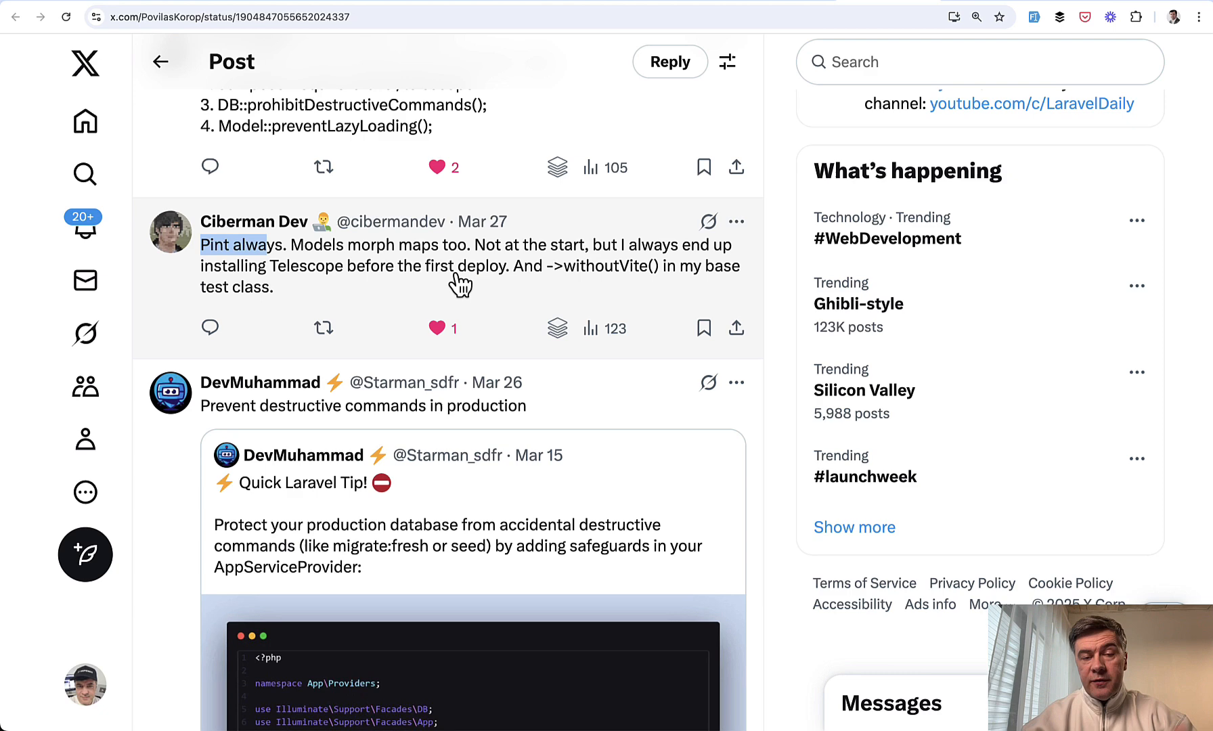
{"action": "key", "text": "super+Tab"}
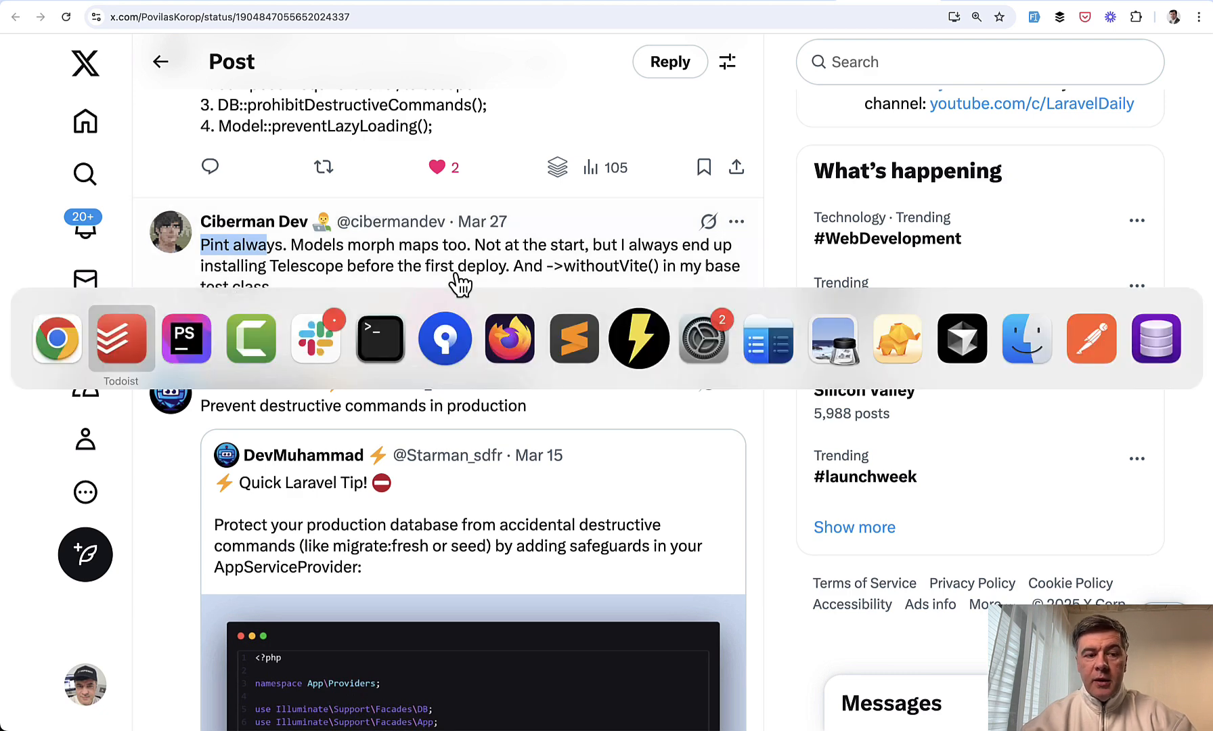
Find composer.json via project search and locate the laravel/pint dev dependency
{"action": "key", "text": "super+Tab"}
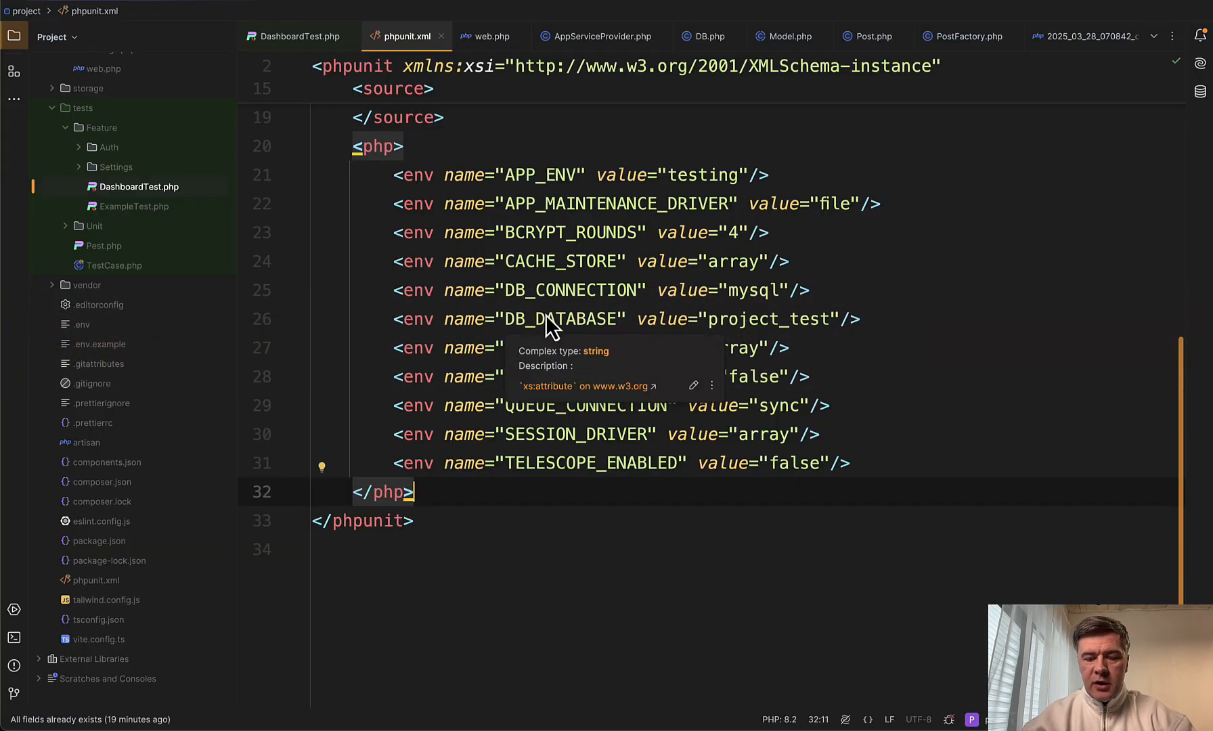
{"action": "key", "text": "shift"}
{"action": "key", "text": "shift"}
{"action": "type", "text": "compose"}
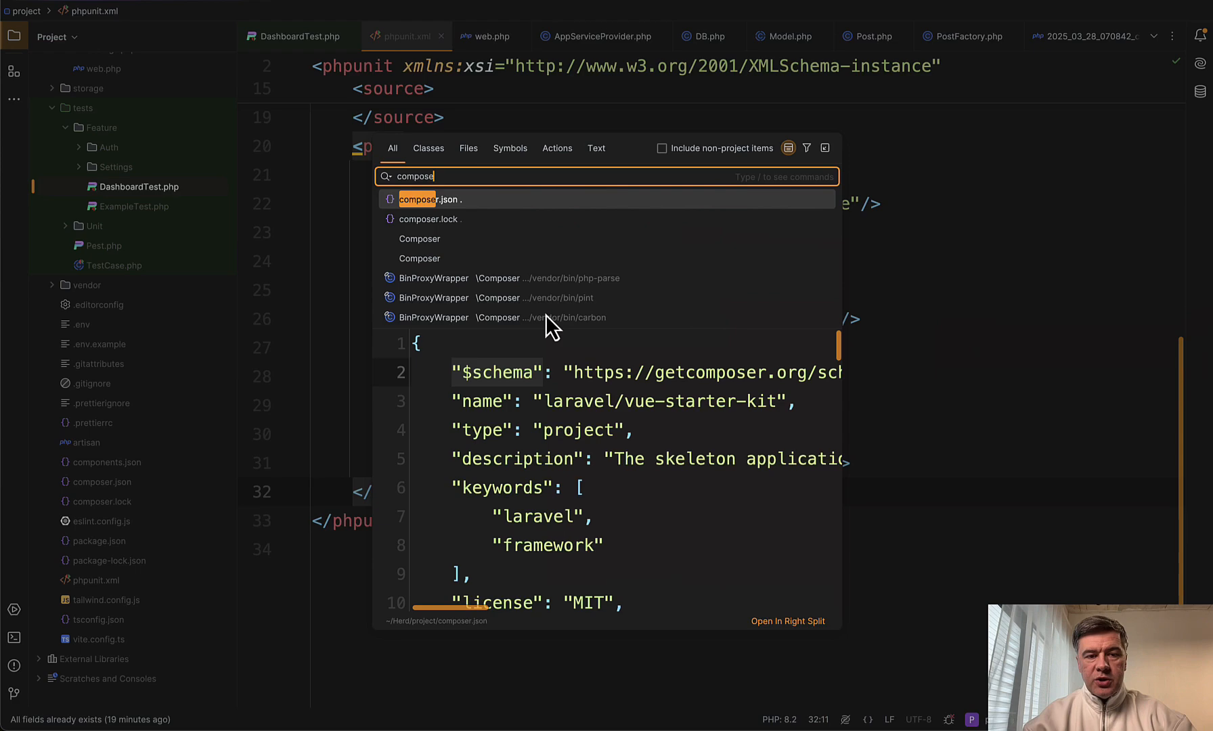
{"action": "key", "text": "Return"}
{"action": "scroll", "coordinate": [626, 473], "scroll_direction": "down", "scroll_amount": 5}
{"action": "scroll", "coordinate": [616, 497], "scroll_direction": "down", "scroll_amount": 5}
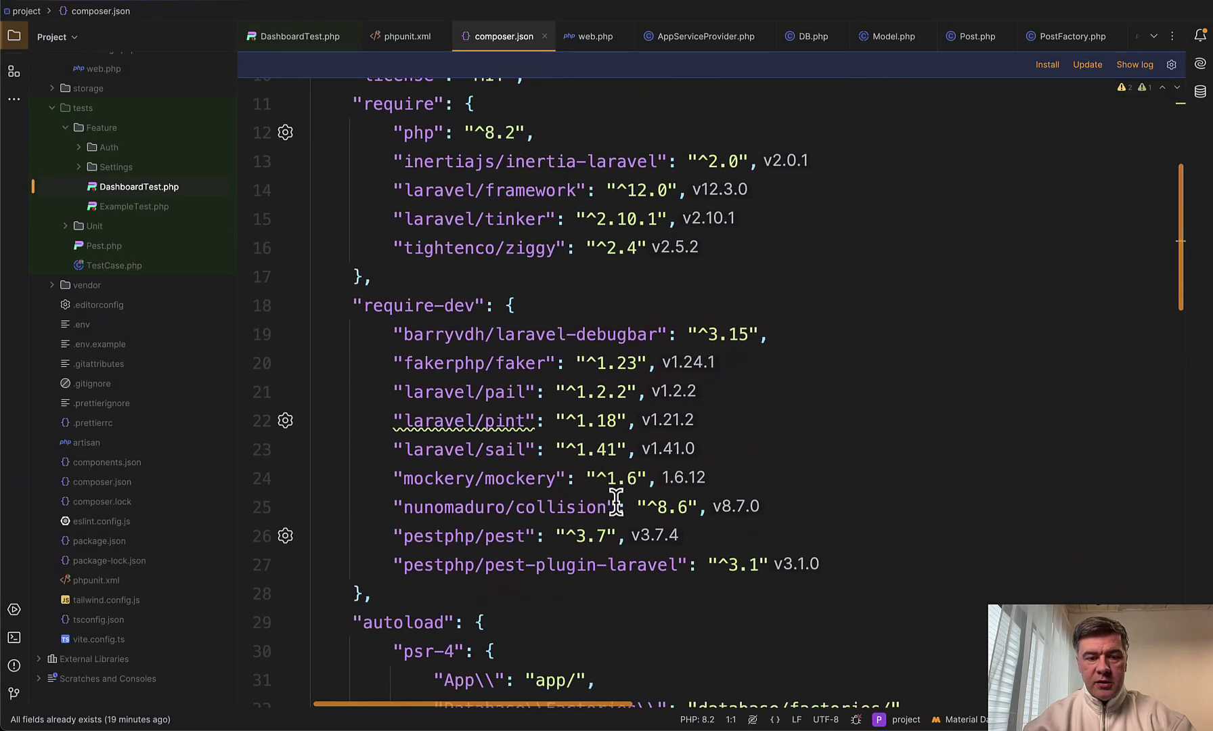
{"action": "left_click", "coordinate": [443, 420]}
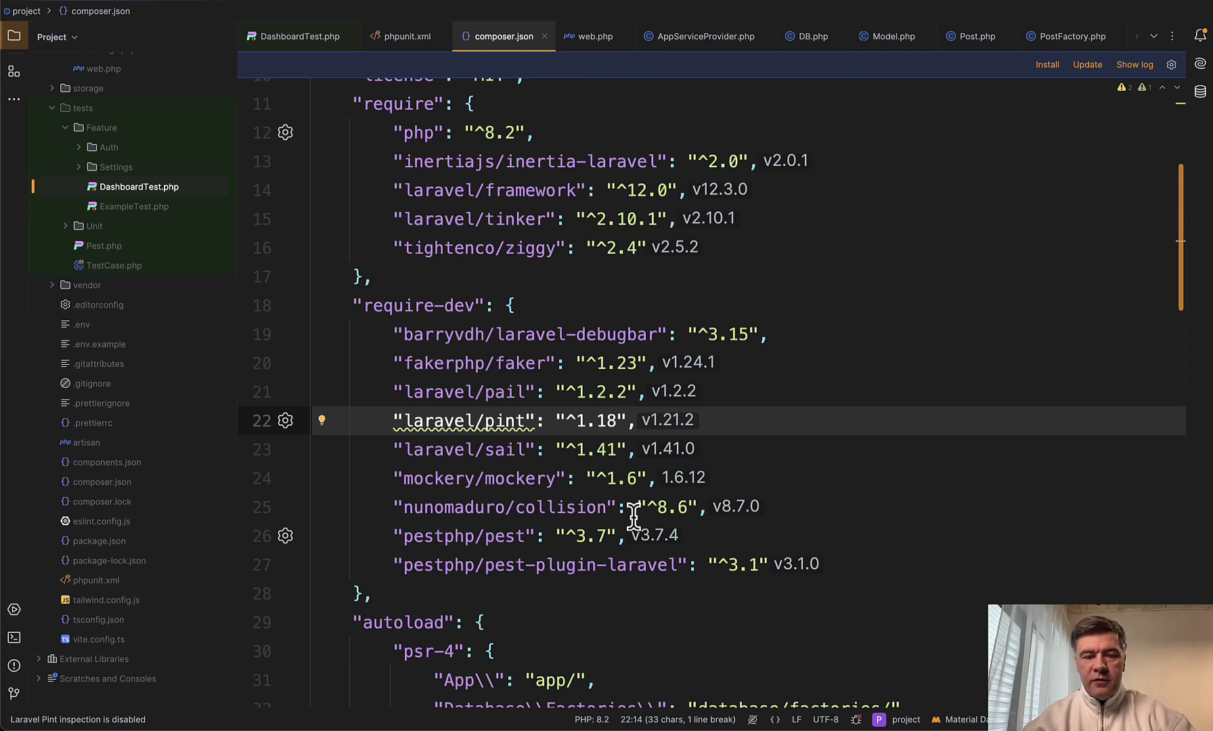
{"action": "key", "text": "super+Tab"}
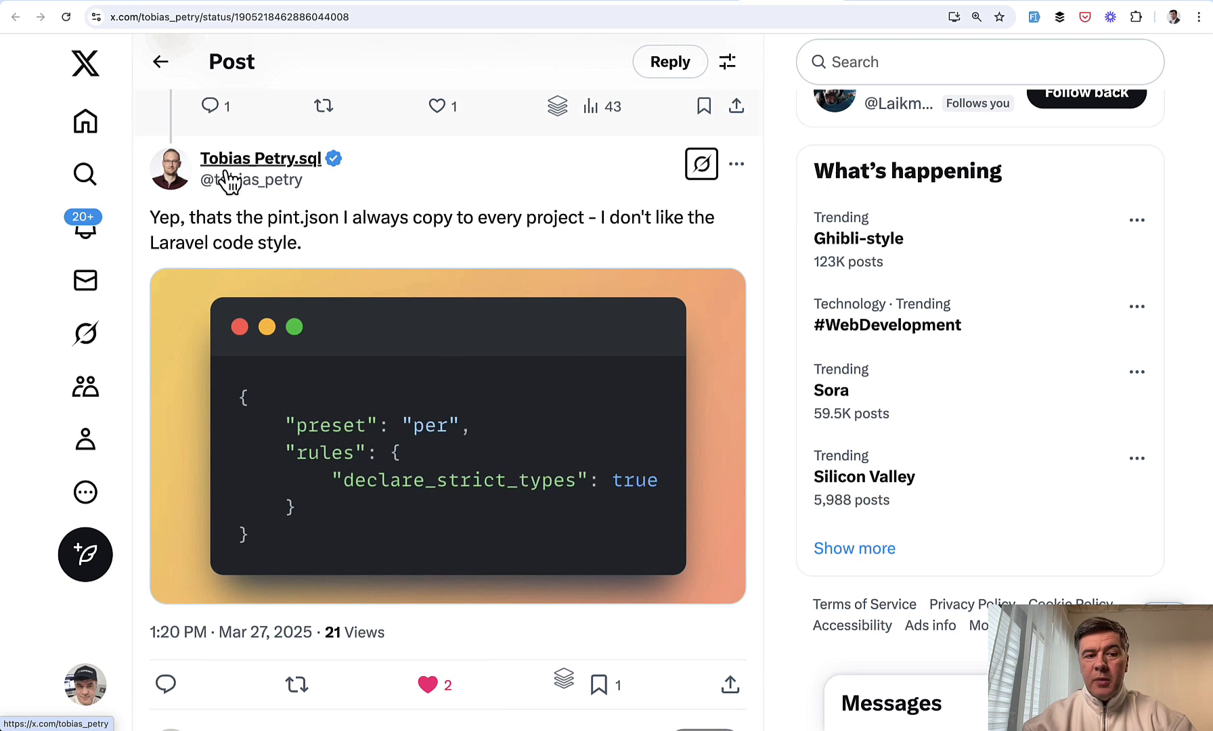
Read the pint.json preset post and the reply mentioning PHPStan
{"action": "left_click_drag", "start_coordinate": [265, 217], "coordinate": [382, 239]}
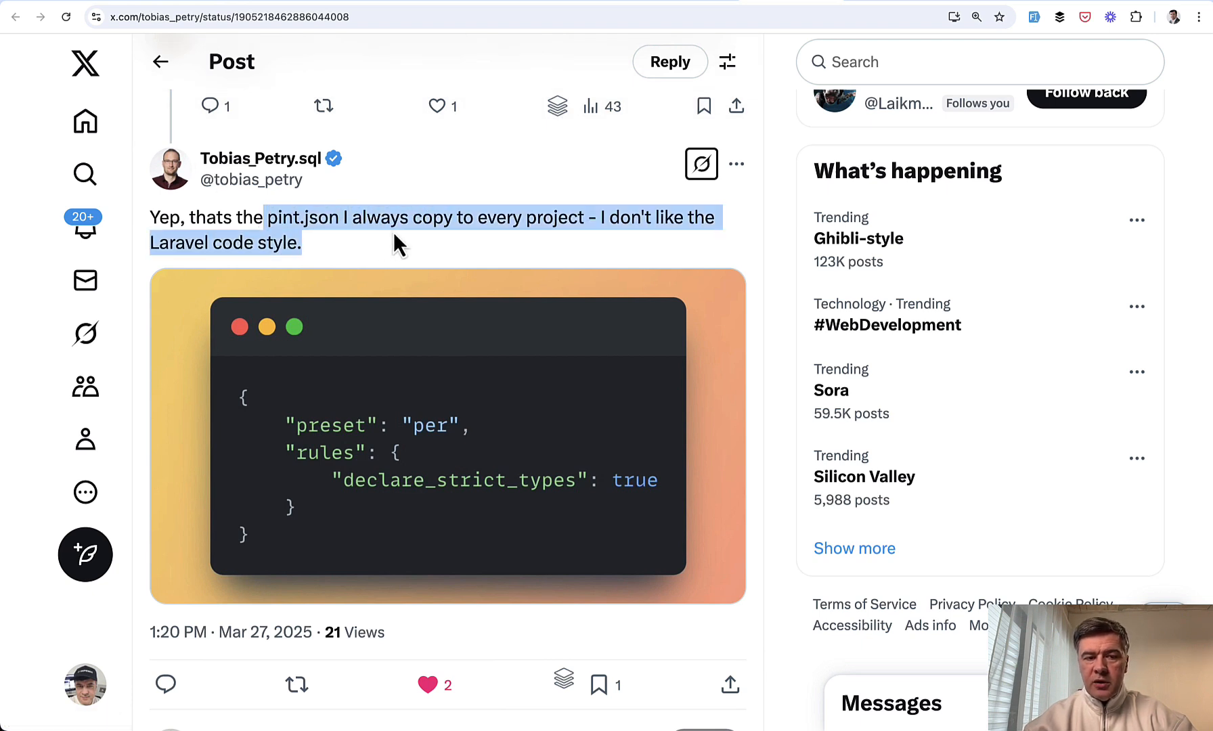
{"action": "left_click", "coordinate": [393, 233]}
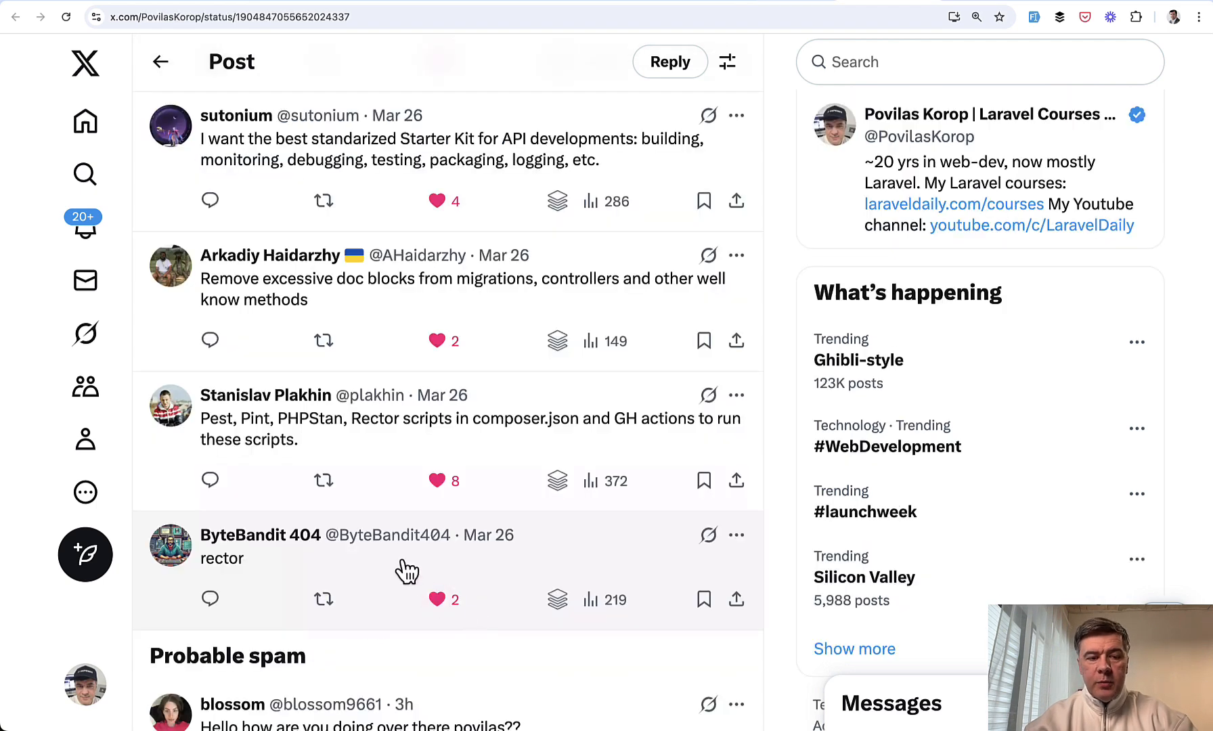
{"action": "left_click_drag", "start_coordinate": [311, 432], "coordinate": [346, 428]}
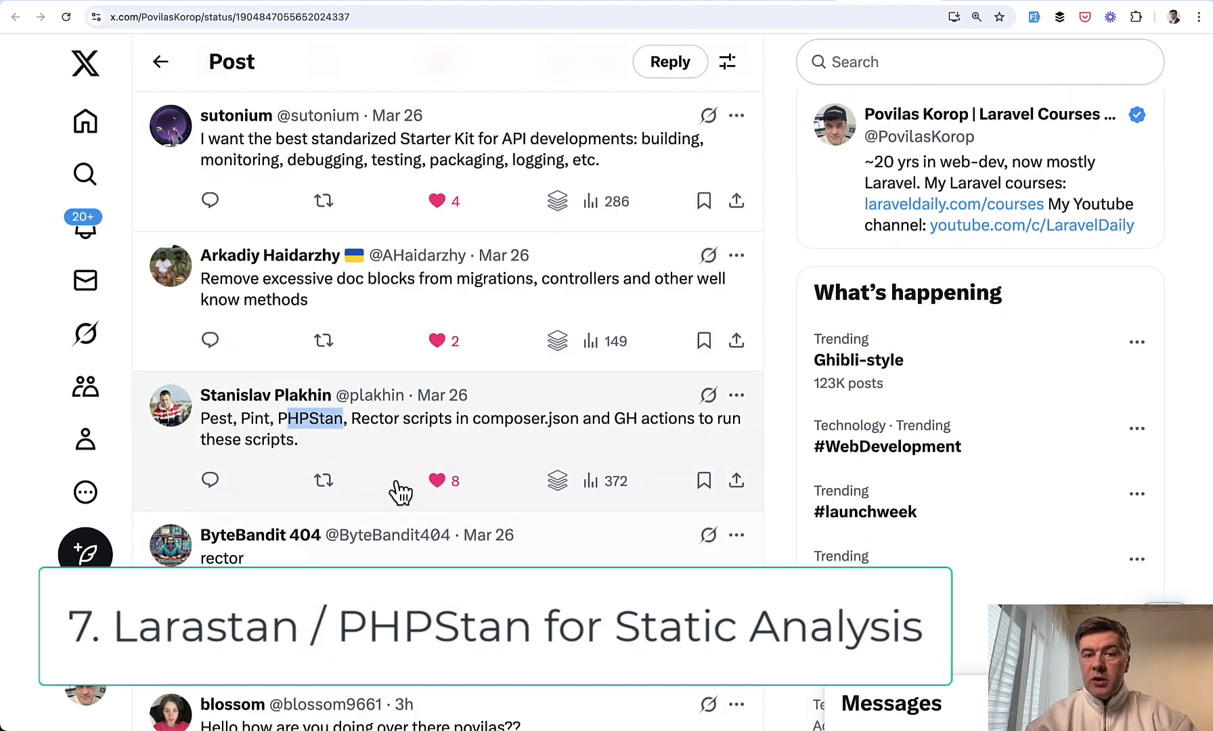
{"action": "left_click", "coordinate": [501, 464]}
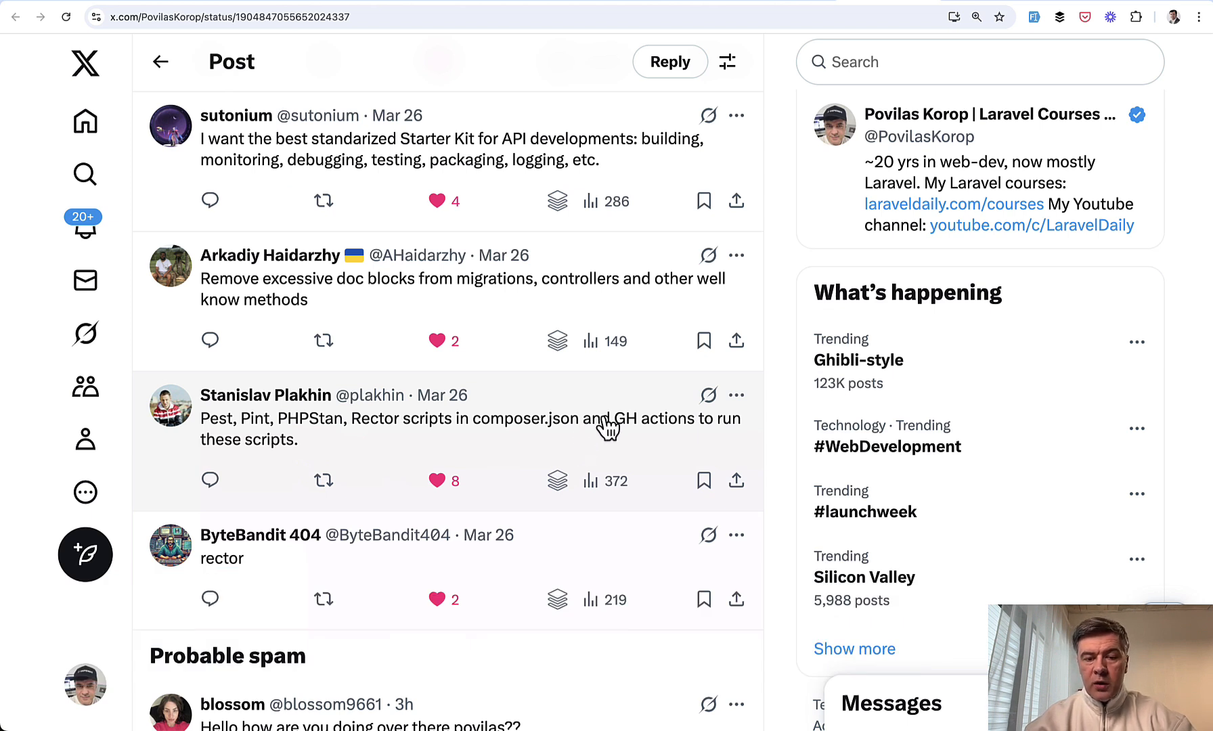
{"action": "left_click_drag", "start_coordinate": [601, 419], "coordinate": [631, 450]}
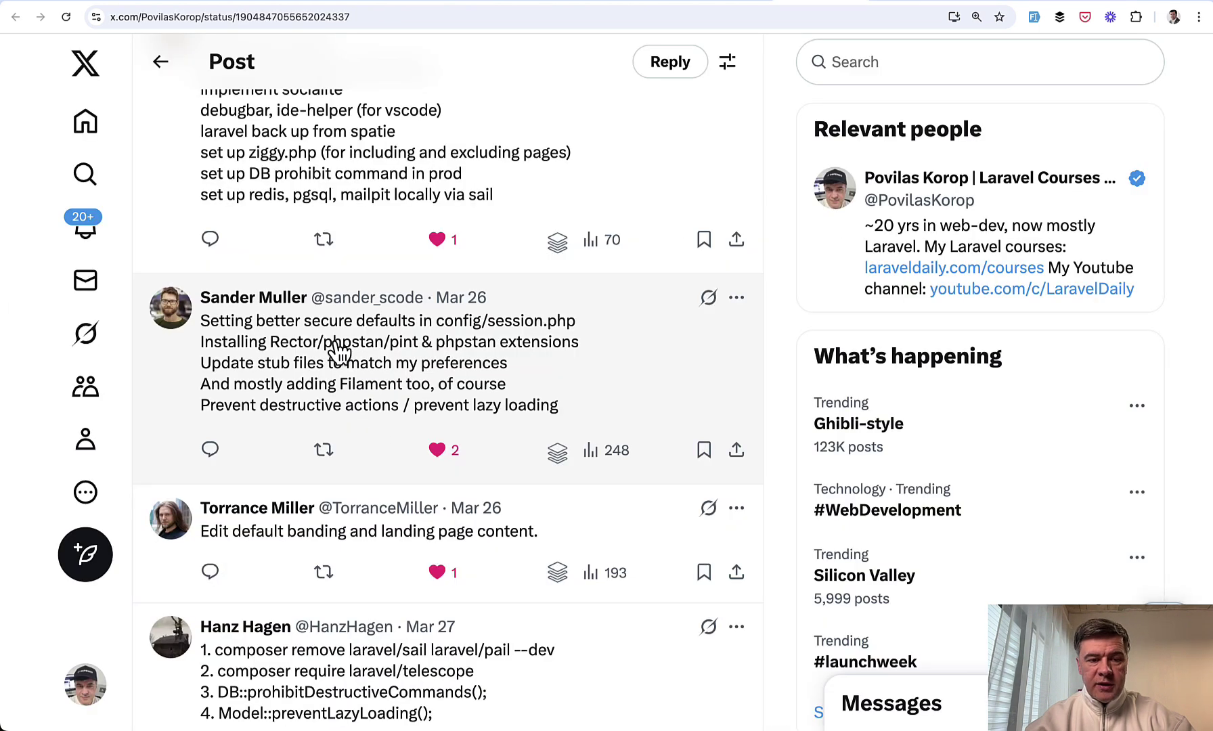
{"action": "left_click_drag", "start_coordinate": [334, 342], "coordinate": [386, 350]}
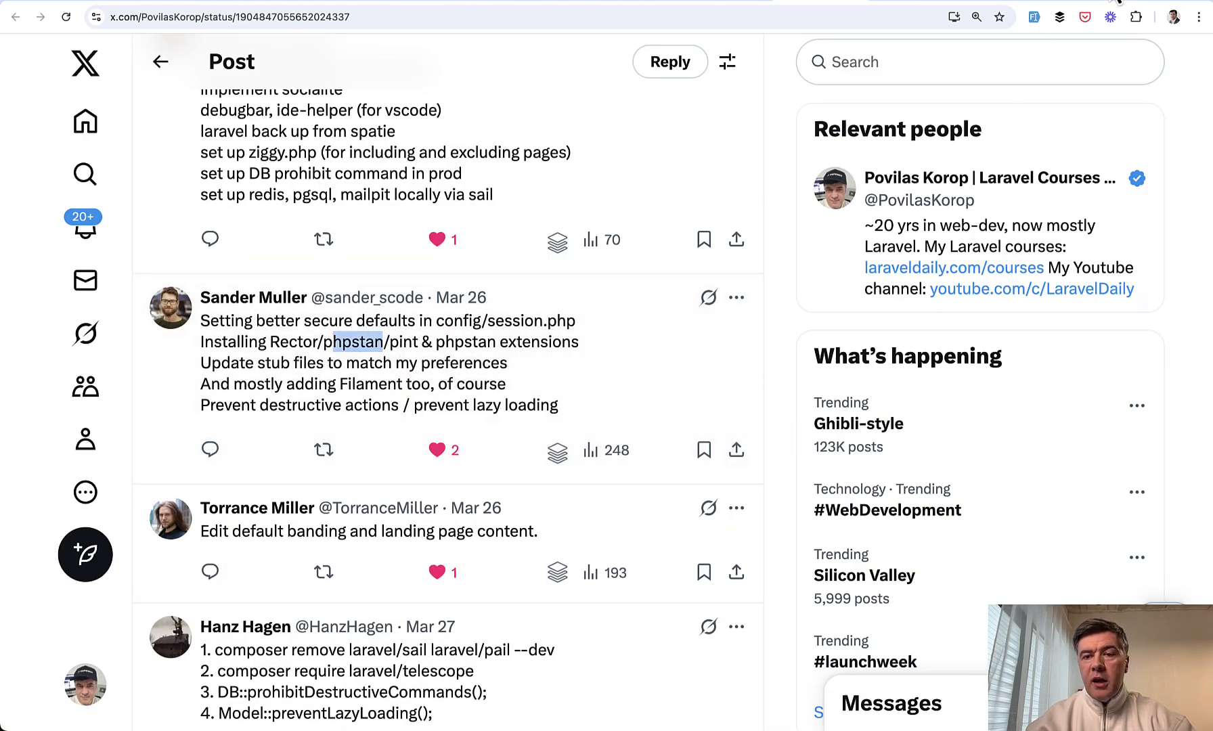
Leave the X thread for the spatie/laravel-backup repository on GitHub
{"action": "left_click", "coordinate": [1088, 2]}
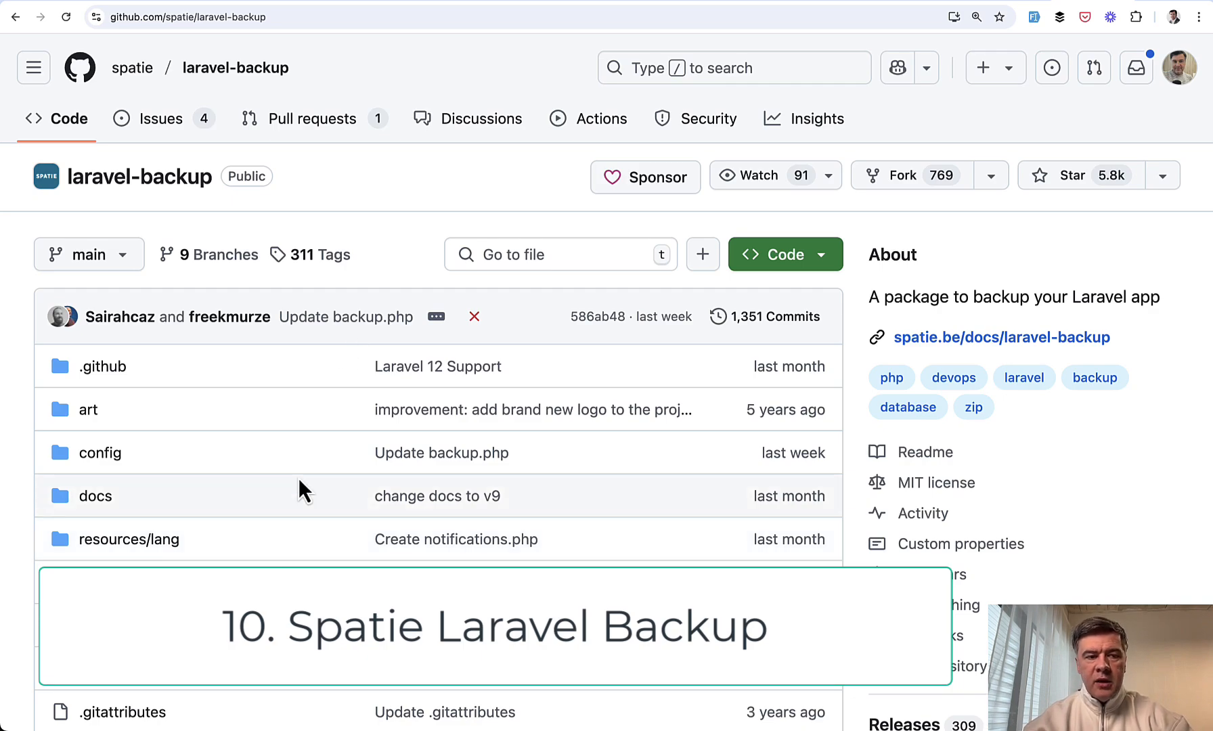
{"action": "scroll", "coordinate": [299, 483], "scroll_direction": "down", "scroll_amount": 1}
{"action": "scroll", "coordinate": [299, 482], "scroll_direction": "down", "scroll_amount": 2}
{"action": "scroll", "coordinate": [298, 483], "scroll_direction": "down", "scroll_amount": 5}
{"action": "scroll", "coordinate": [299, 479], "scroll_direction": "down", "scroll_amount": 6}
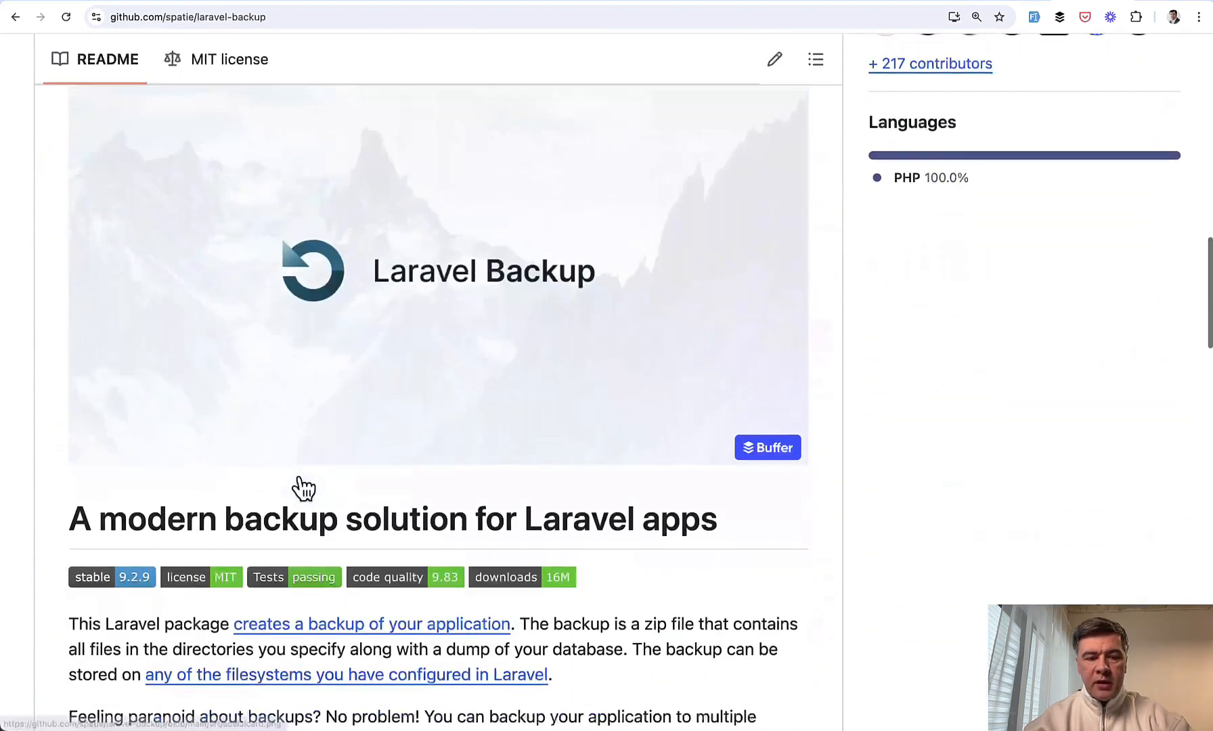
{"action": "scroll", "coordinate": [299, 479], "scroll_direction": "down", "scroll_amount": 5}
{"action": "scroll", "coordinate": [298, 479], "scroll_direction": "down", "scroll_amount": 1}
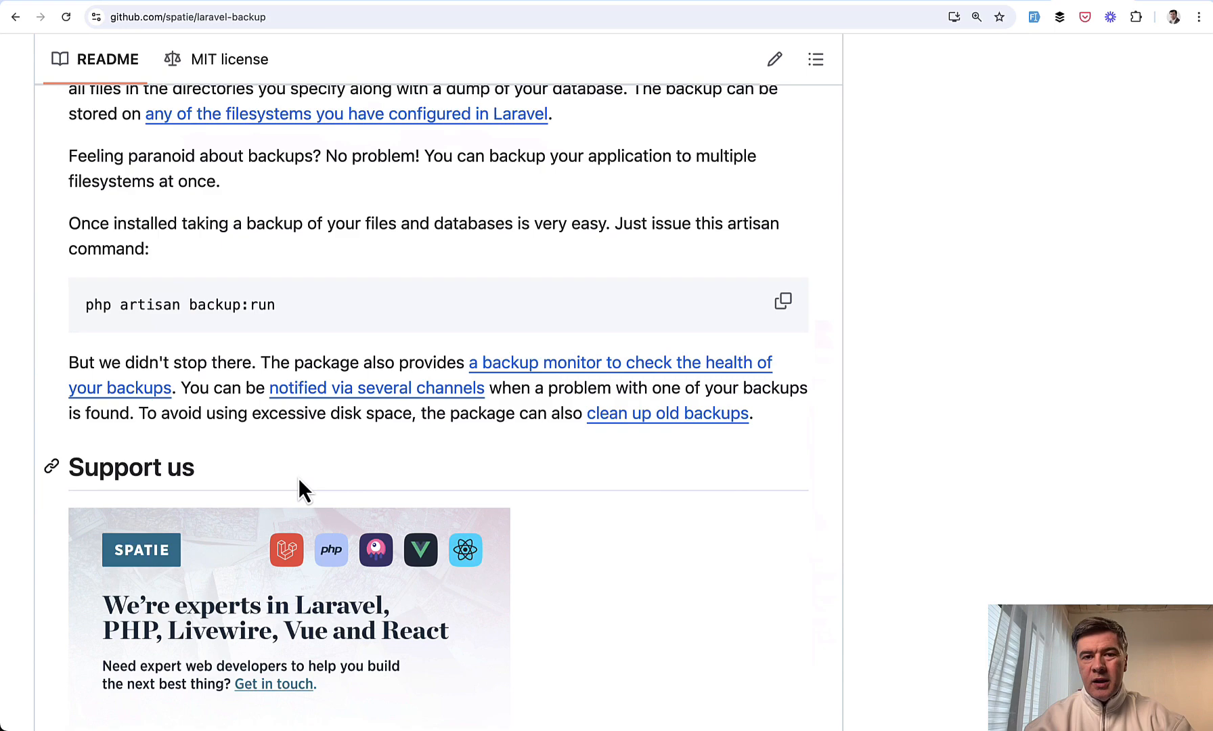
{"action": "scroll", "coordinate": [298, 480], "scroll_direction": "down", "scroll_amount": 2}
{"action": "scroll", "coordinate": [298, 480], "scroll_direction": "down", "scroll_amount": 6}
{"action": "scroll", "coordinate": [298, 479], "scroll_direction": "down", "scroll_amount": 1}
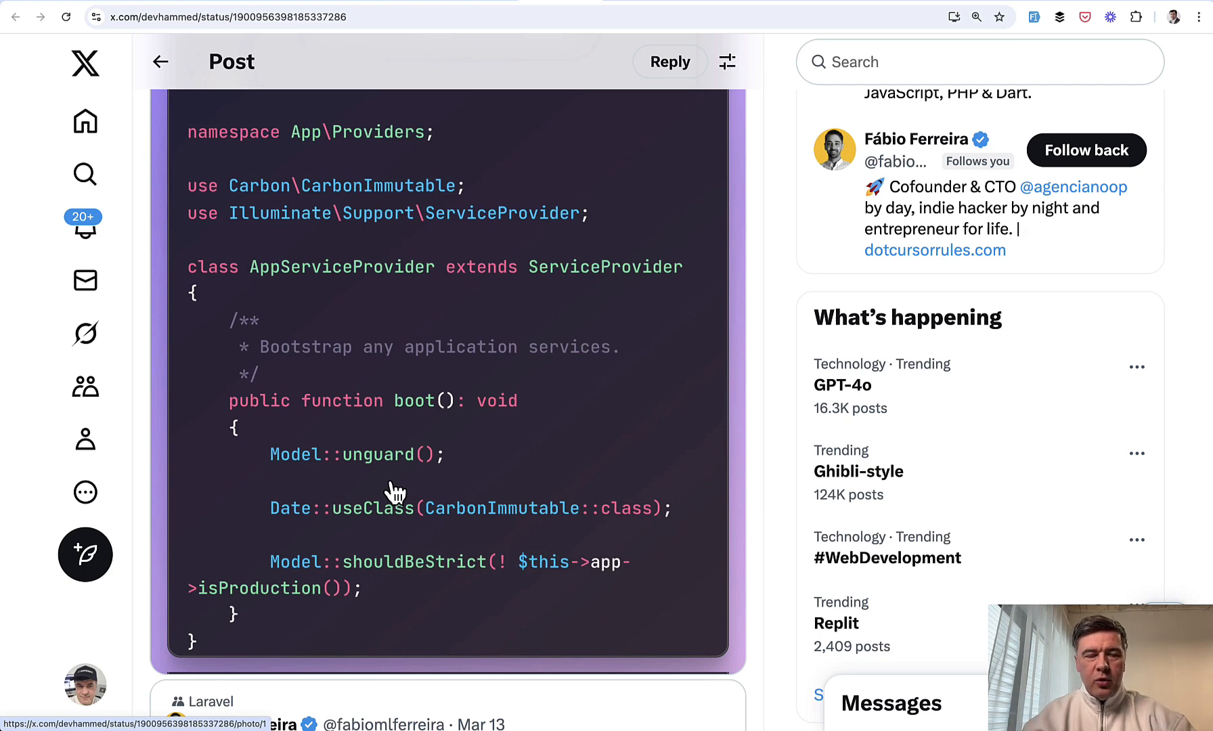
Go back to the Rector scripts post and highlight its Rector and stub-files lines
{"action": "key", "text": "alt+Left"}
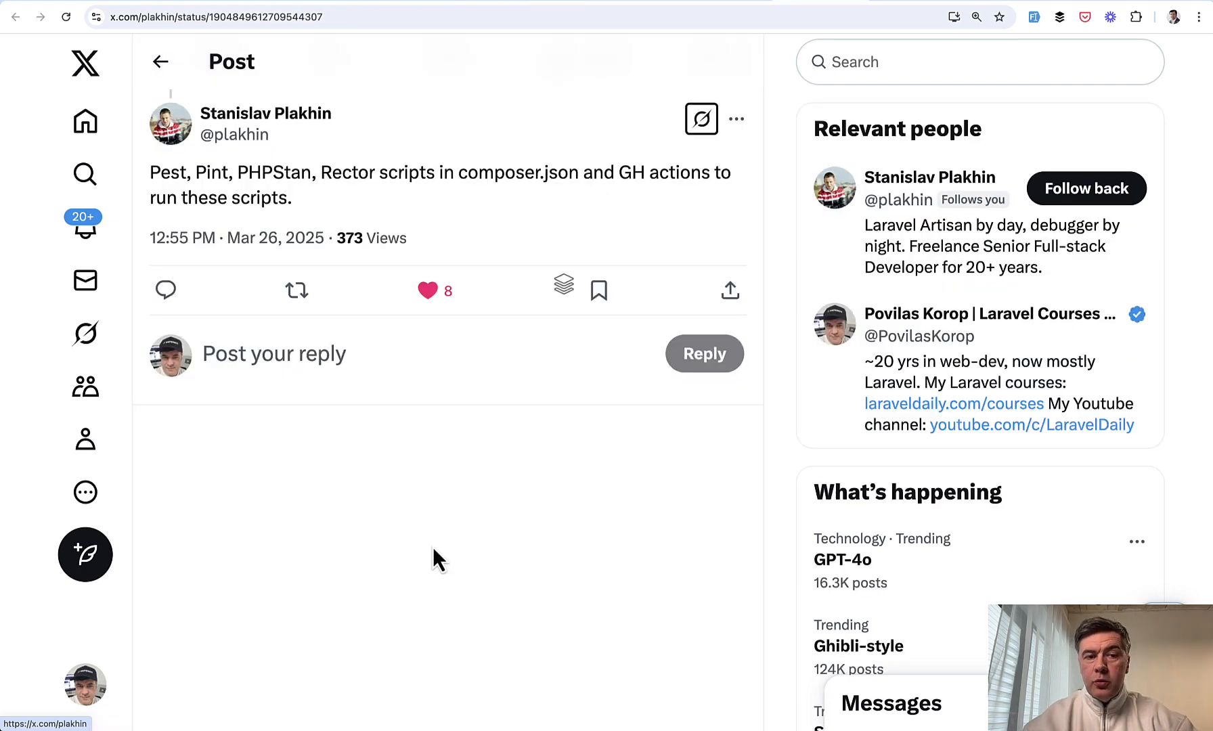
{"action": "left_click_drag", "start_coordinate": [320, 172], "coordinate": [454, 173]}
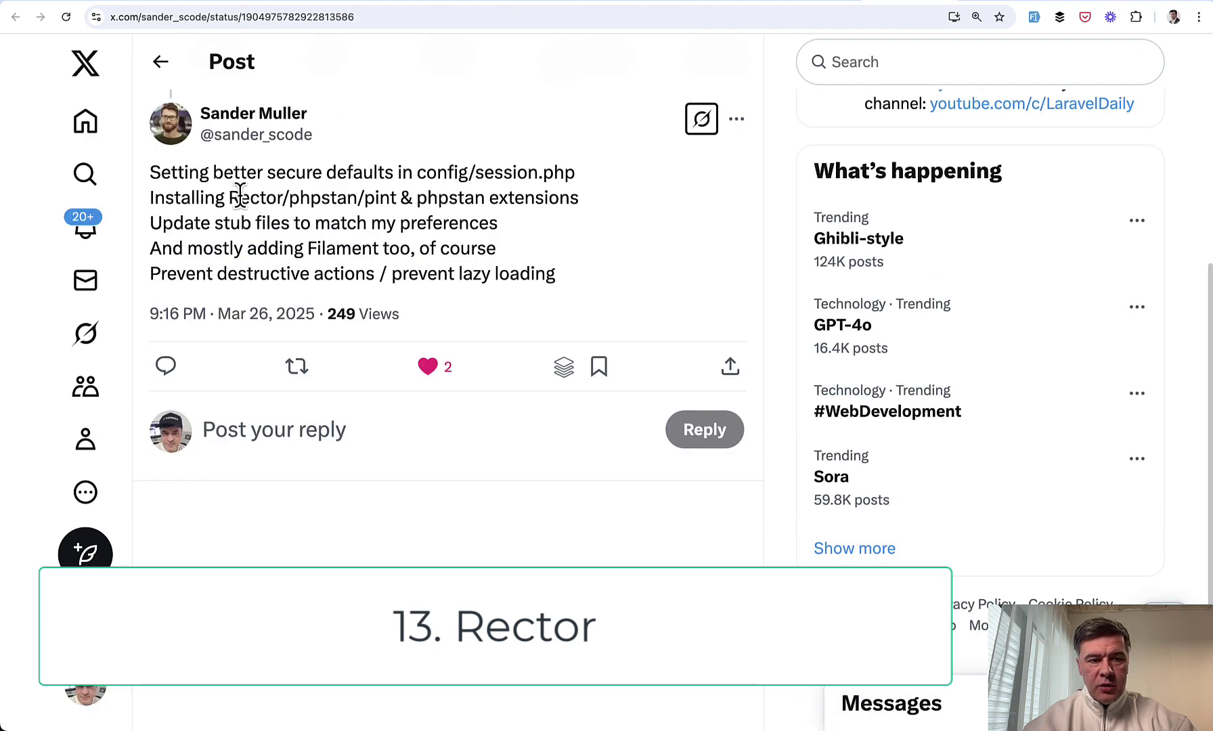
{"action": "left_click_drag", "start_coordinate": [240, 197], "coordinate": [285, 197]}
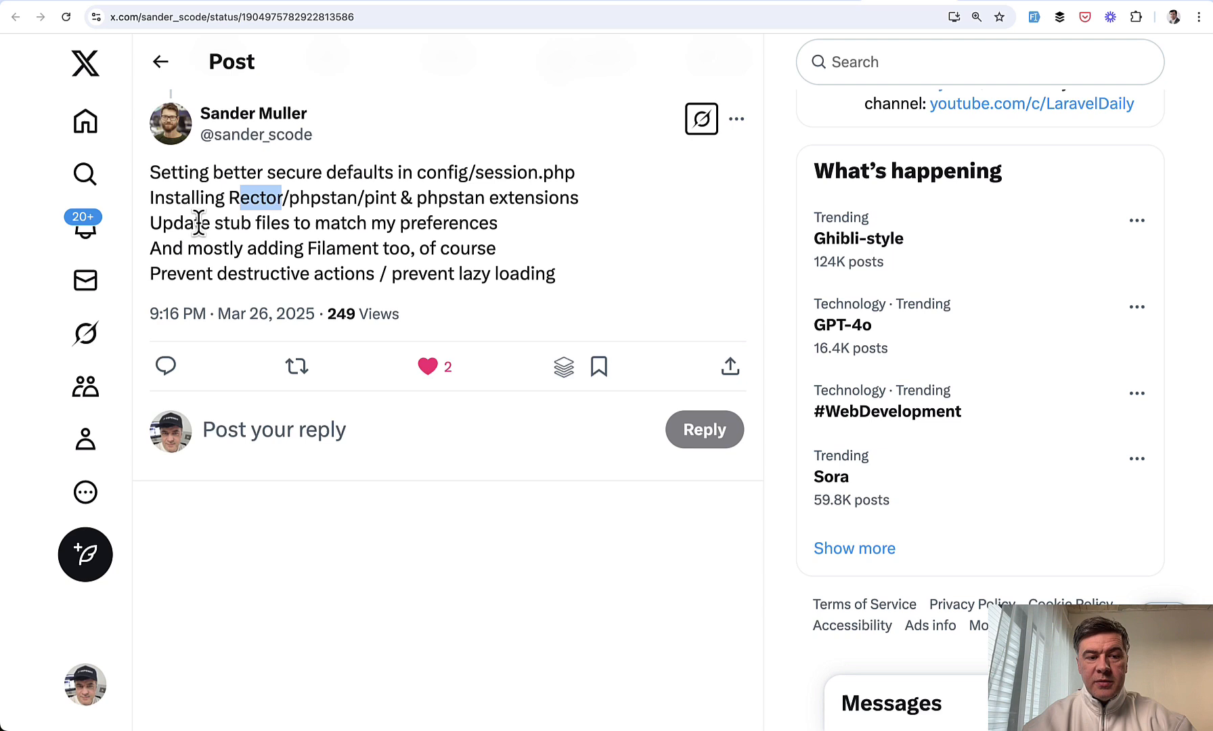
{"action": "left_click_drag", "start_coordinate": [174, 222], "coordinate": [430, 222]}
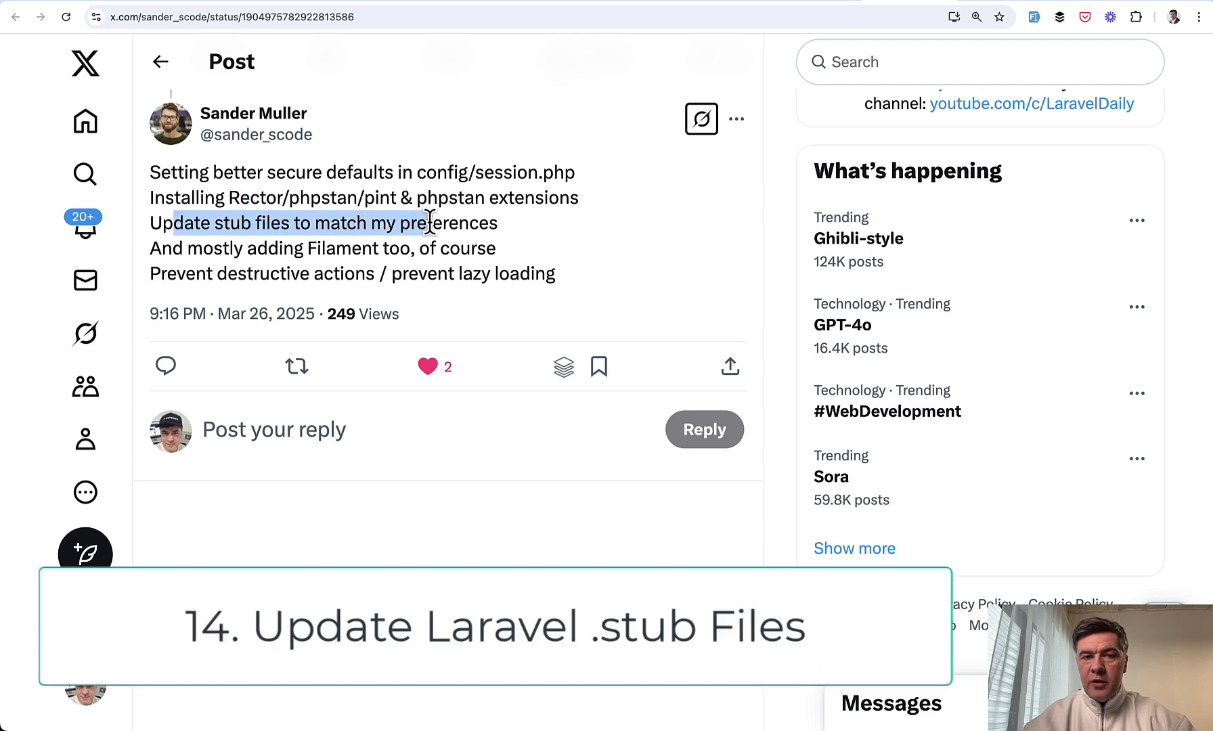